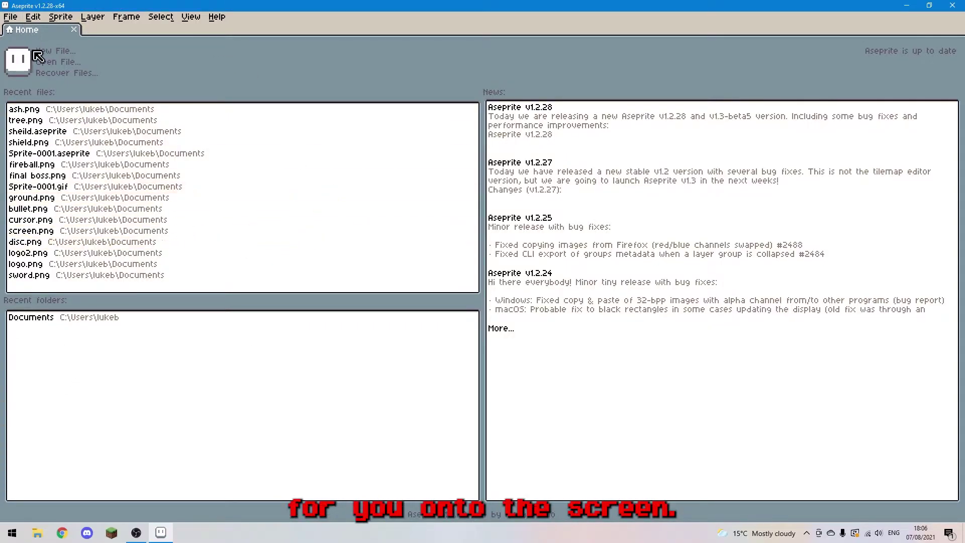
Start a new sprite from the Home tab, keeping the 32×32 default size
{"action": "left_click", "coordinate": [54, 54]}
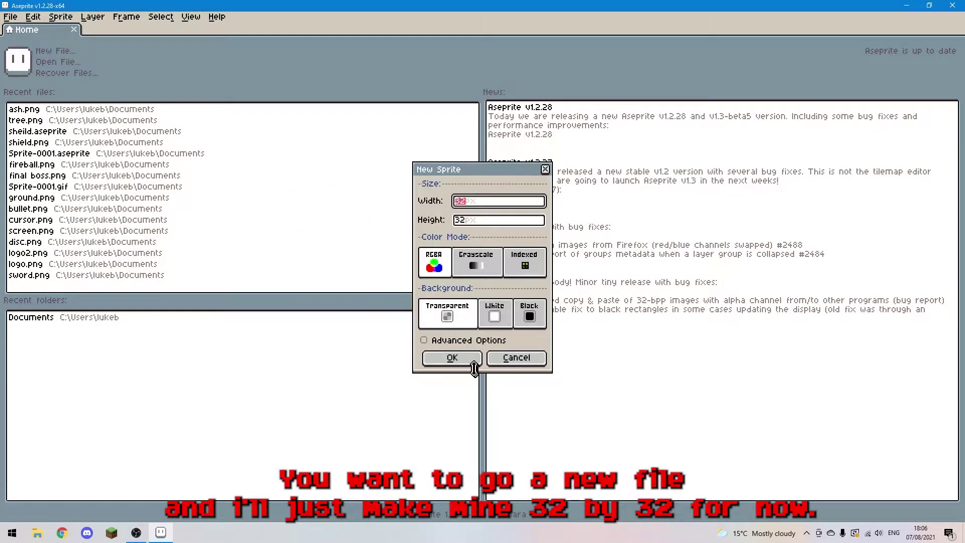
Create the blank 32×32 Sprite-0001 and zoom in on its canvas
{"action": "left_click", "coordinate": [452, 358]}
{"action": "scroll", "coordinate": [539, 243], "scroll_direction": "up", "scroll_amount": 4}
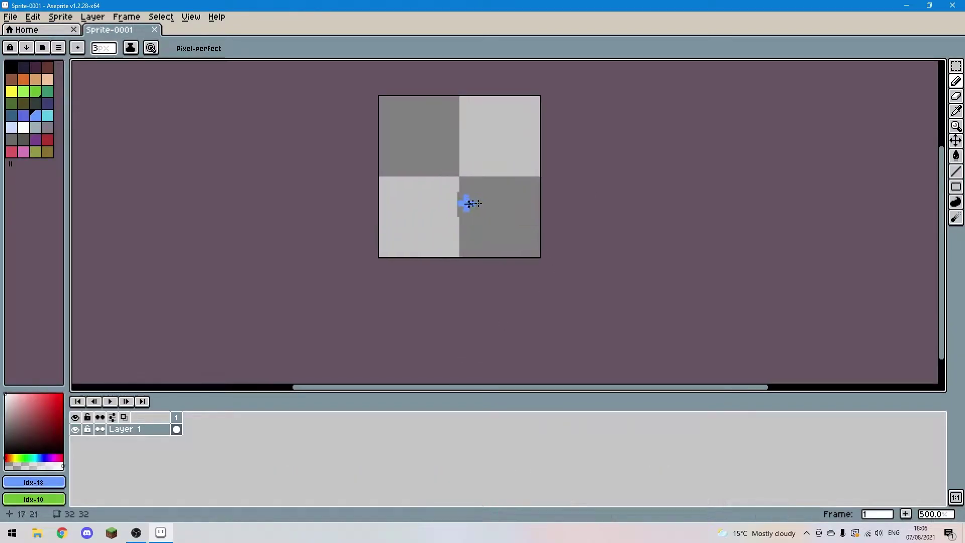
{"action": "scroll", "coordinate": [473, 203], "scroll_direction": "up", "scroll_amount": 5}
{"action": "scroll", "coordinate": [466, 222], "scroll_direction": "down", "scroll_amount": 8}
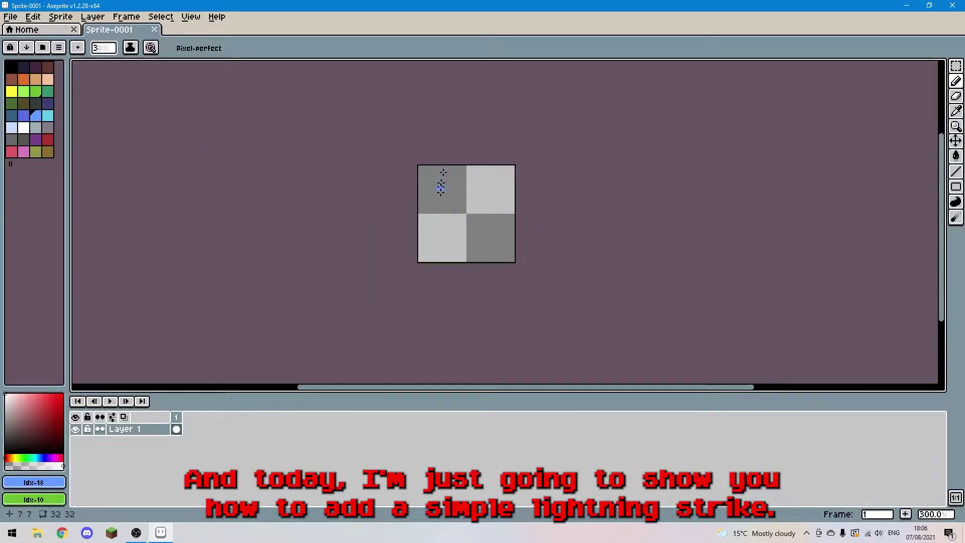
{"action": "scroll", "coordinate": [441, 188], "scroll_direction": "up", "scroll_amount": 3}
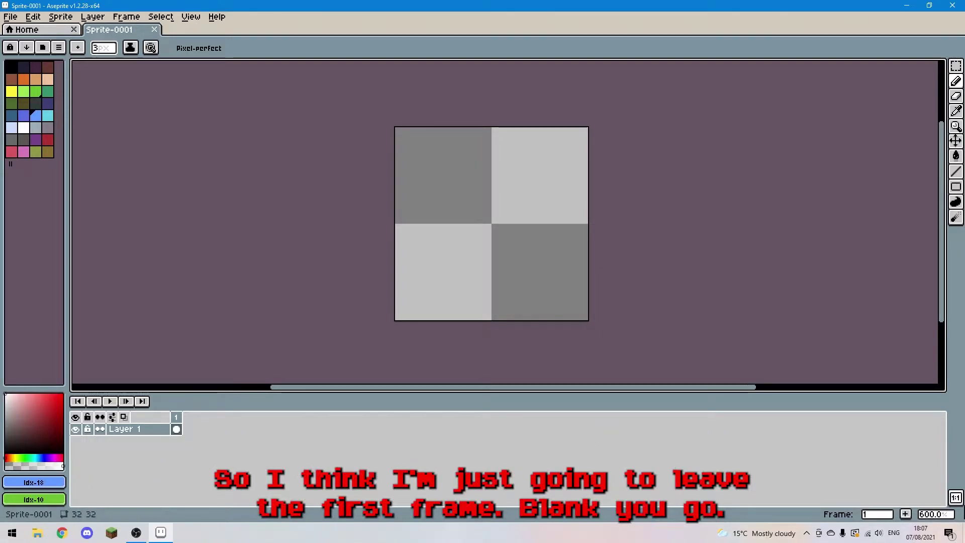
Add several new frames to the timeline and clear the last cel
{"action": "left_click", "coordinate": [905, 513]}
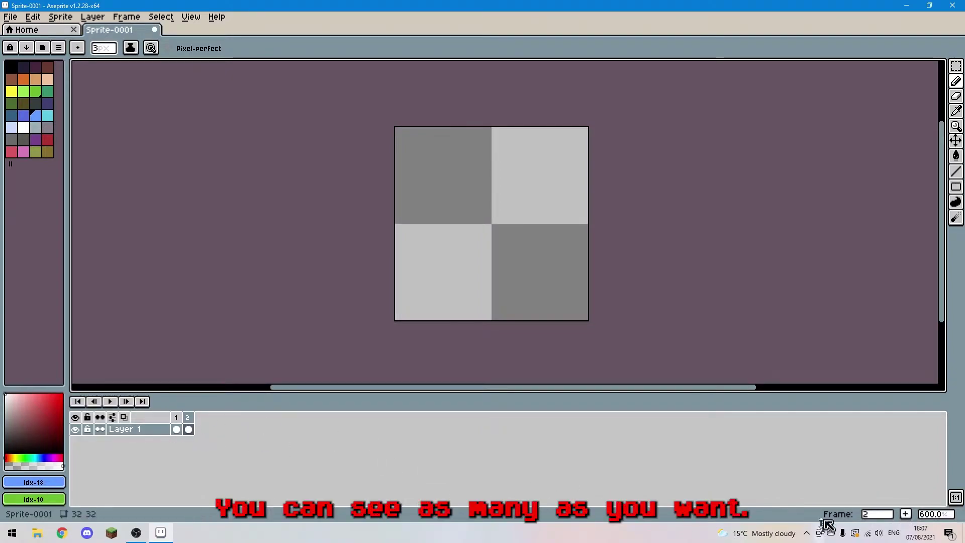
{"action": "left_click", "coordinate": [905, 514]}
{"action": "left_click", "coordinate": [905, 514]}
{"action": "left_click", "coordinate": [905, 514]}
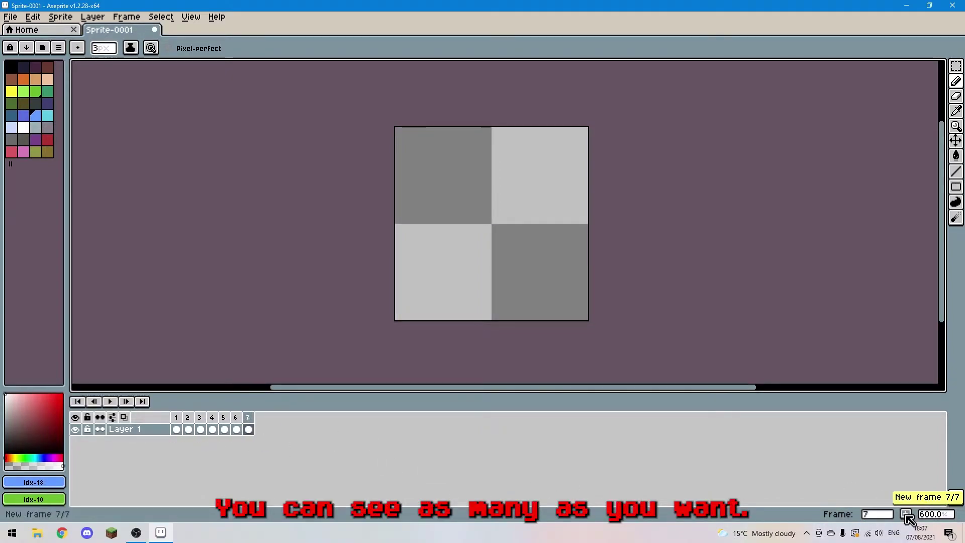
{"action": "left_click", "coordinate": [906, 514]}
{"action": "left_click", "coordinate": [905, 514]}
{"action": "left_click", "coordinate": [906, 514]}
{"action": "left_click", "coordinate": [906, 514]}
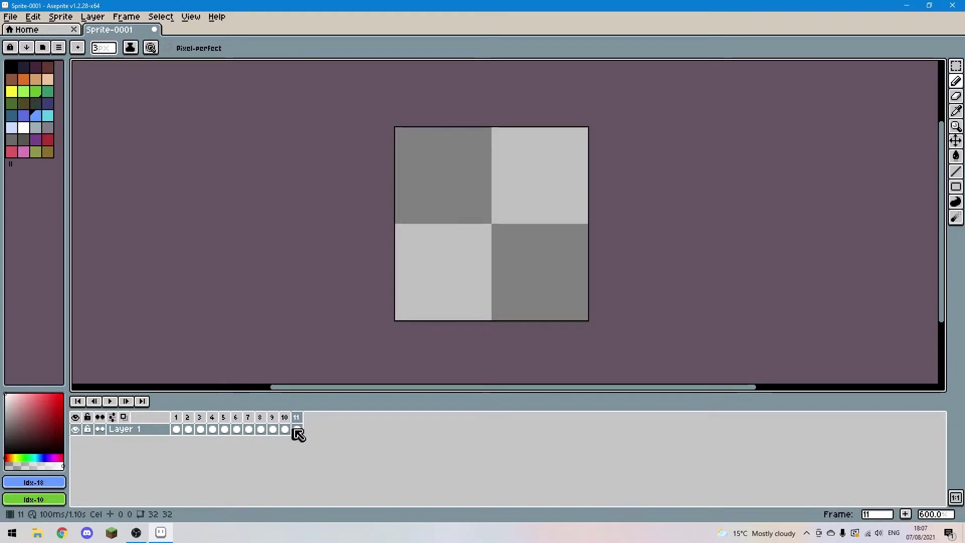
{"action": "right_click", "coordinate": [298, 433]}
{"action": "left_click", "coordinate": [309, 452]}
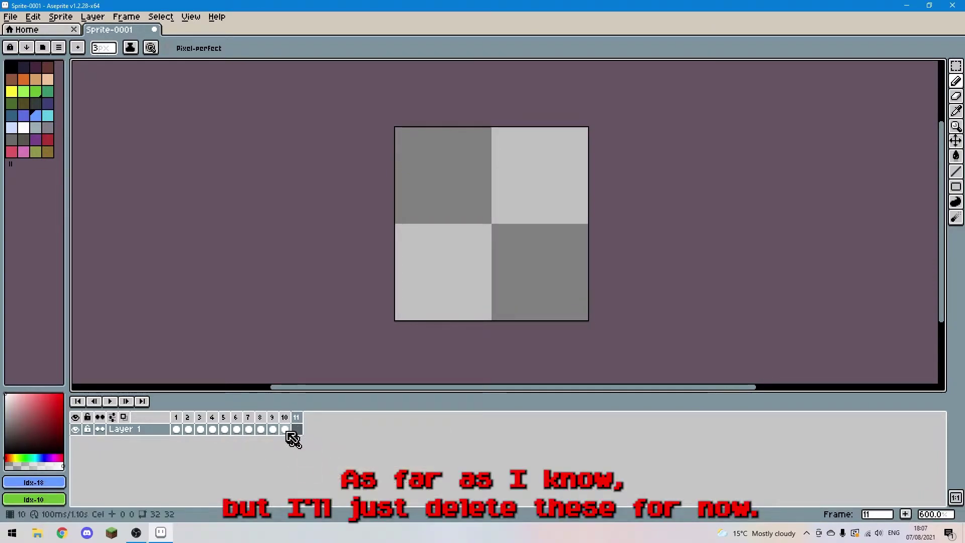
Delete frames 11 down to 3, leaving only frames 1 and 2
{"action": "right_click", "coordinate": [297, 418]}
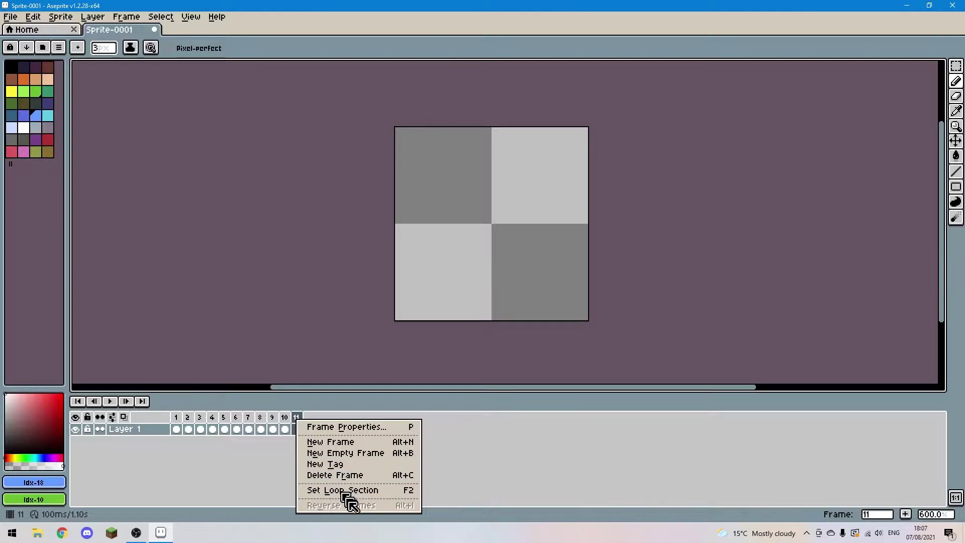
{"action": "left_click", "coordinate": [336, 475]}
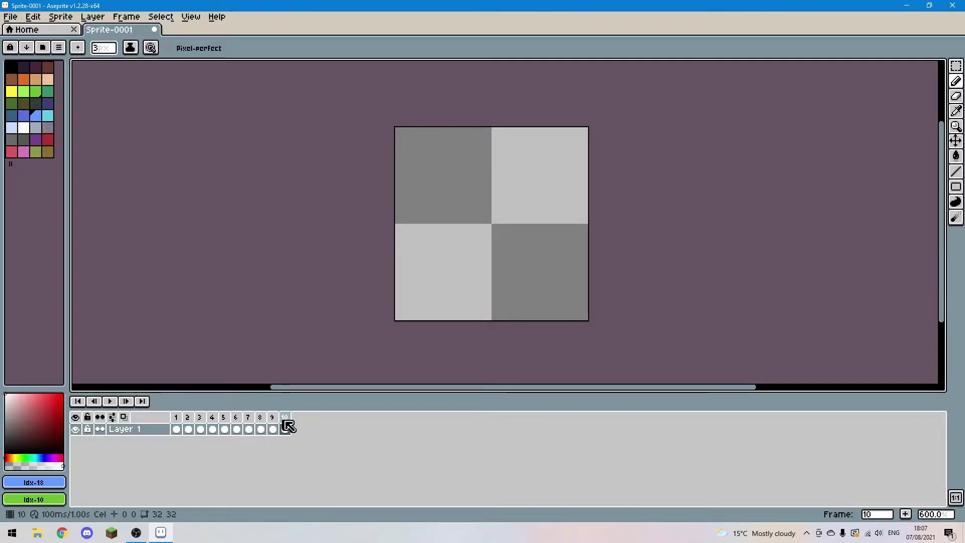
{"action": "right_click", "coordinate": [284, 420]}
{"action": "left_click", "coordinate": [327, 476]}
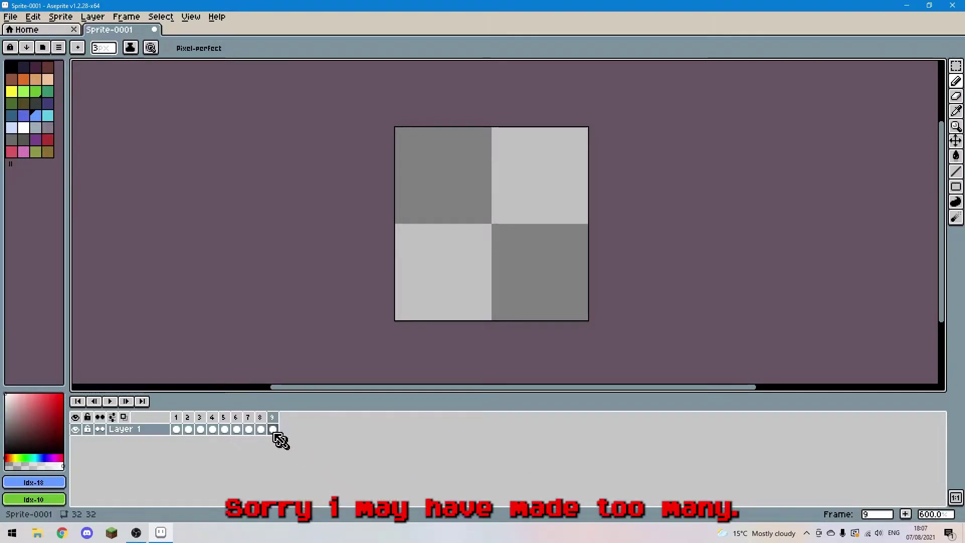
{"action": "right_click", "coordinate": [273, 418]}
{"action": "left_click", "coordinate": [281, 474]}
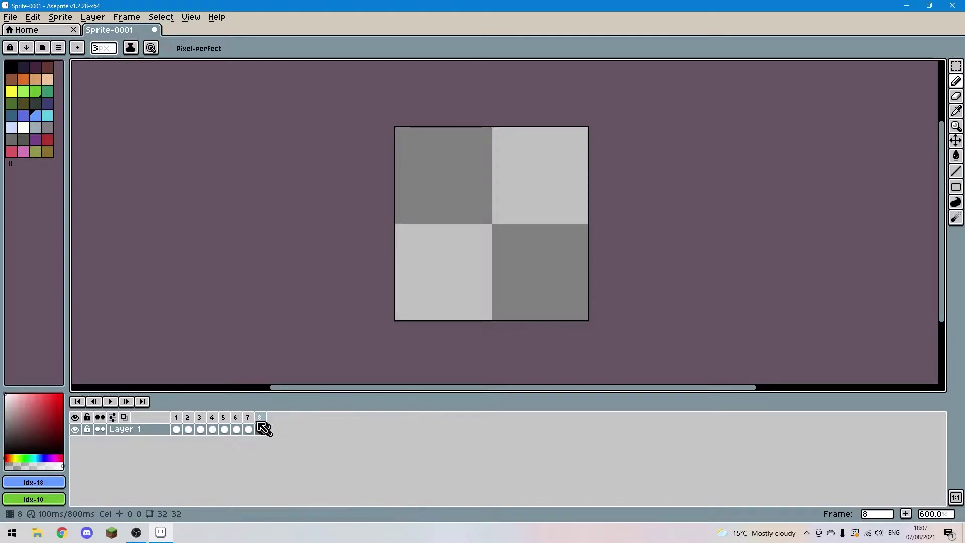
{"action": "right_click", "coordinate": [260, 424]}
{"action": "left_click", "coordinate": [286, 469]}
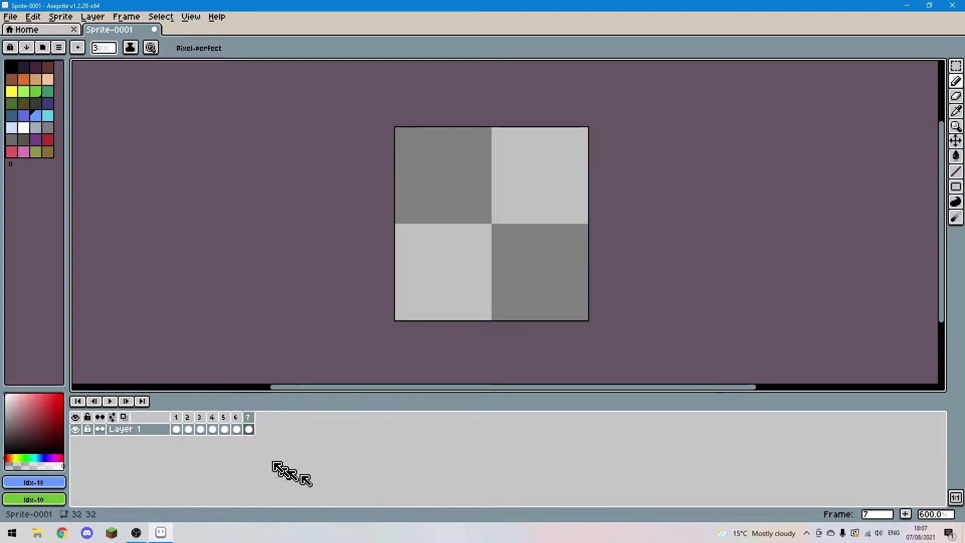
{"action": "right_click", "coordinate": [249, 427]}
{"action": "left_click", "coordinate": [304, 477]}
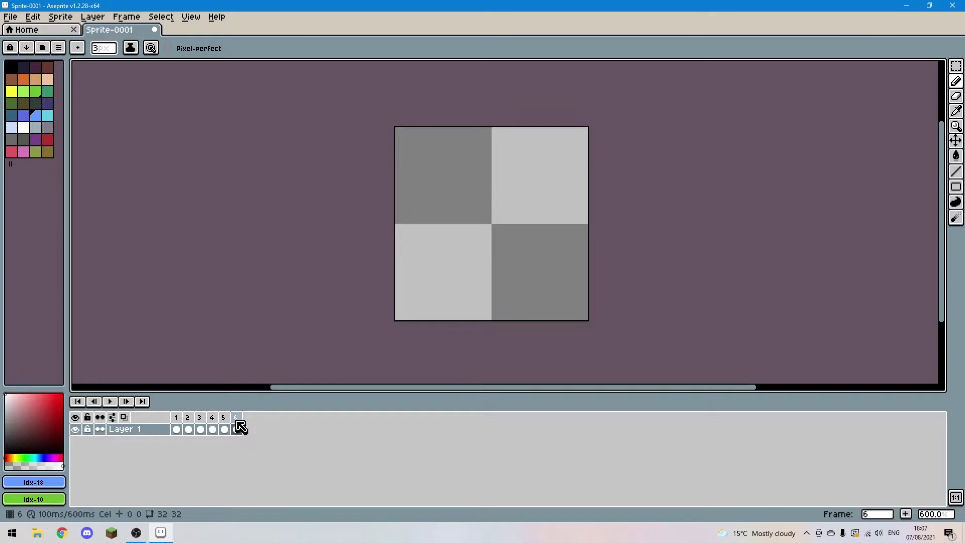
{"action": "right_click", "coordinate": [240, 427]}
{"action": "left_click", "coordinate": [288, 479]}
{"action": "right_click", "coordinate": [229, 421]}
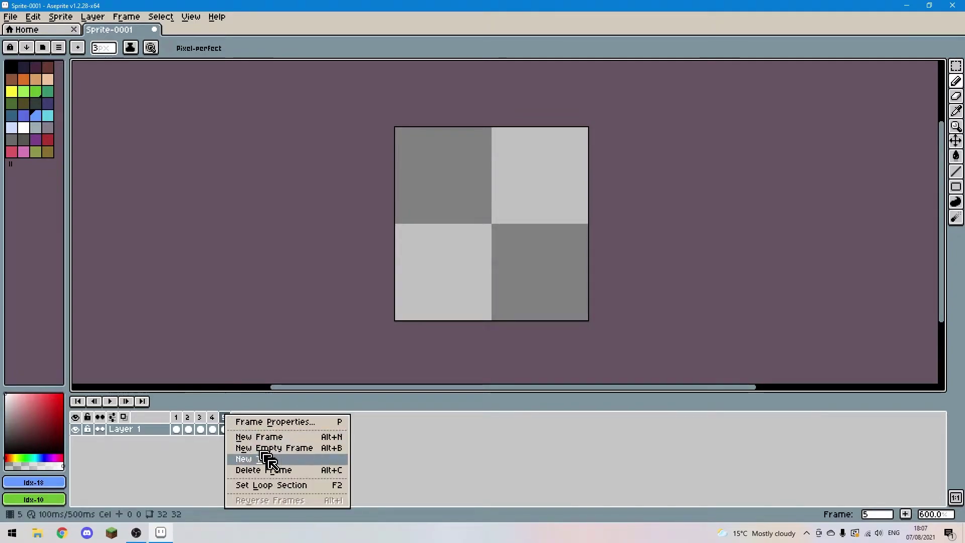
{"action": "left_click", "coordinate": [280, 473]}
{"action": "right_click", "coordinate": [213, 419]}
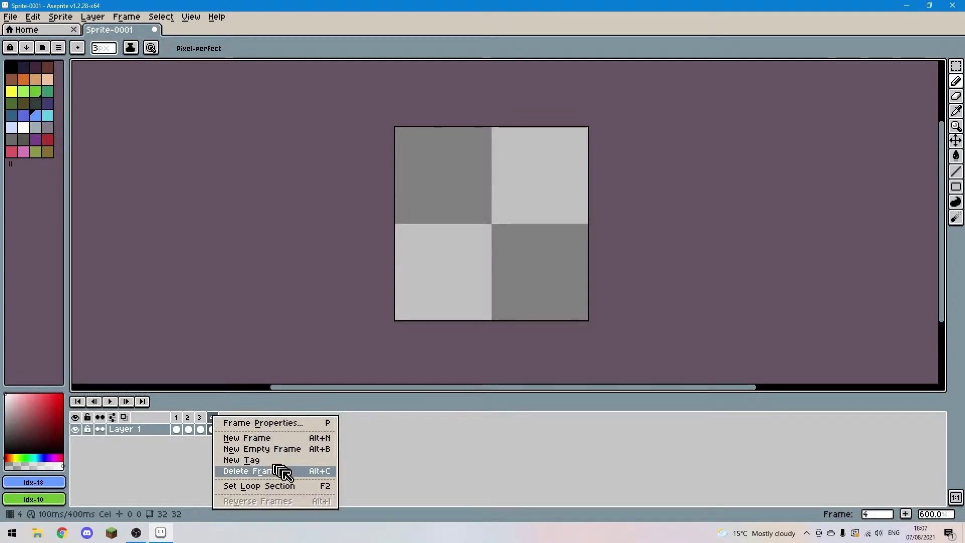
{"action": "left_click", "coordinate": [291, 475]}
{"action": "right_click", "coordinate": [201, 419]}
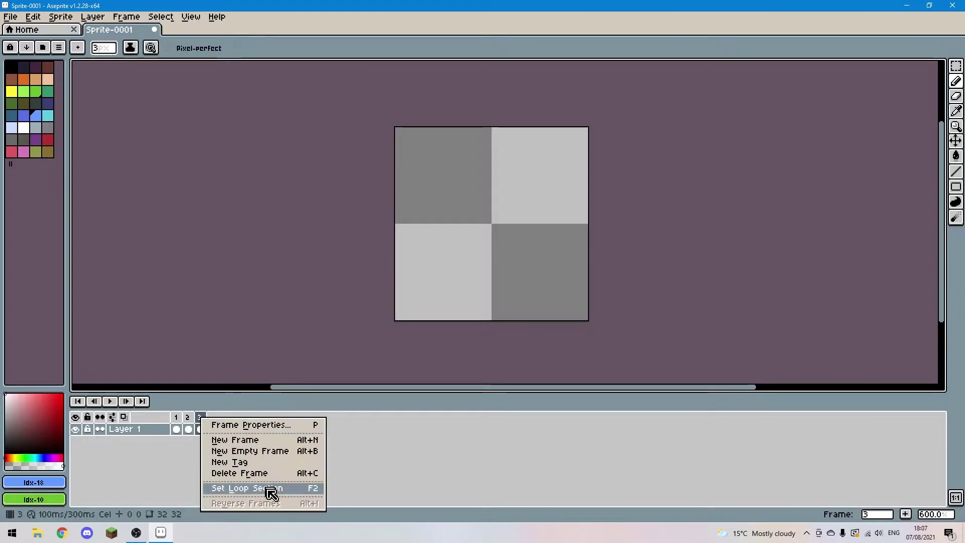
{"action": "left_click", "coordinate": [261, 475]}
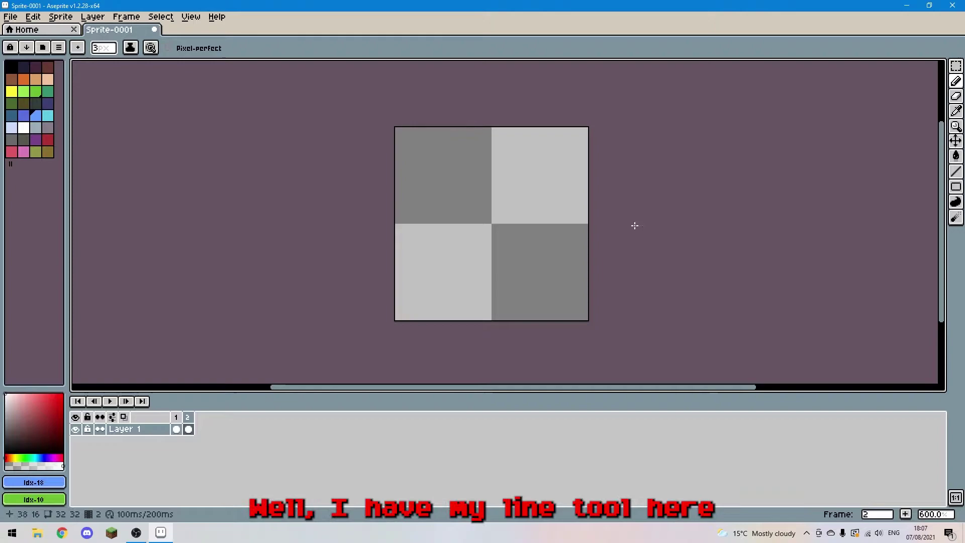
Draw a blue diagonal line down from the top edge on frame 2 and preview it
{"action": "left_click", "coordinate": [956, 171]}
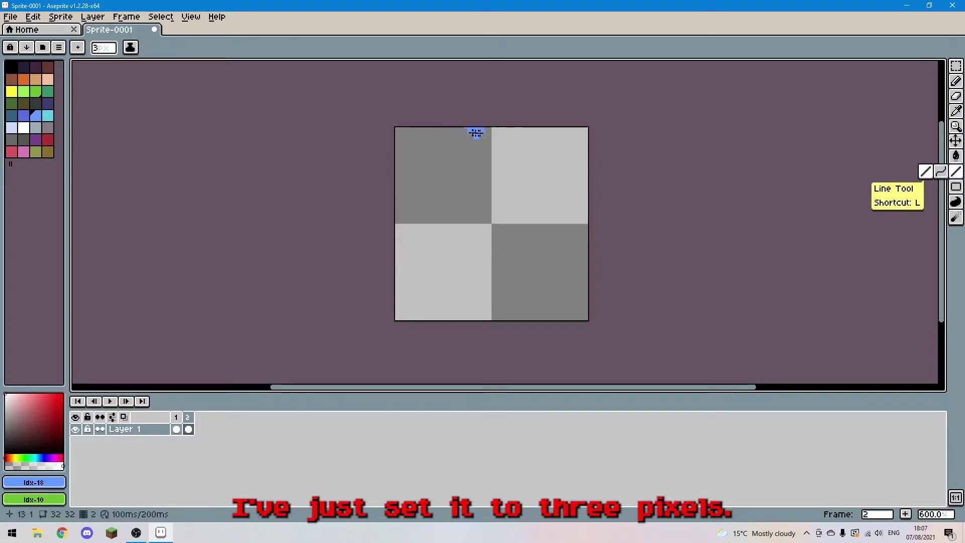
{"action": "left_click_drag", "start_coordinate": [464, 130], "coordinate": [521, 172]}
{"action": "left_click", "coordinate": [111, 402]}
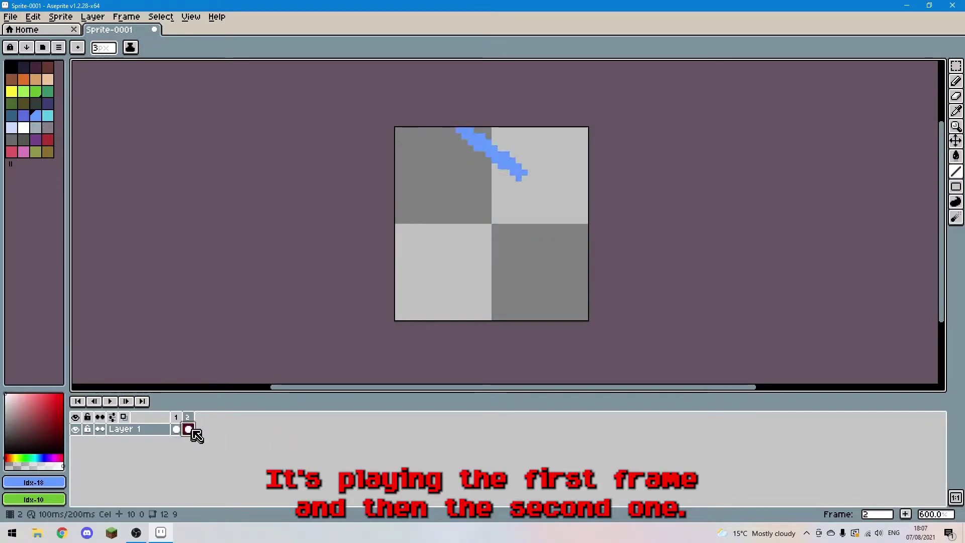
{"action": "left_click", "coordinate": [188, 429]}
Add frame 3 with frame 2's stroke copied, extending the bolt with a bend back left
{"action": "left_click", "coordinate": [906, 513]}
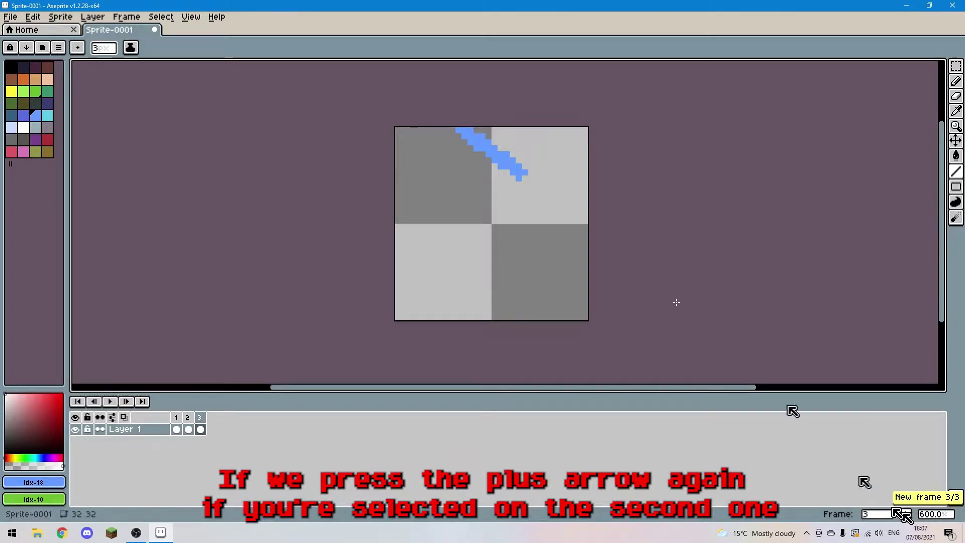
{"action": "left_click", "coordinate": [188, 429]}
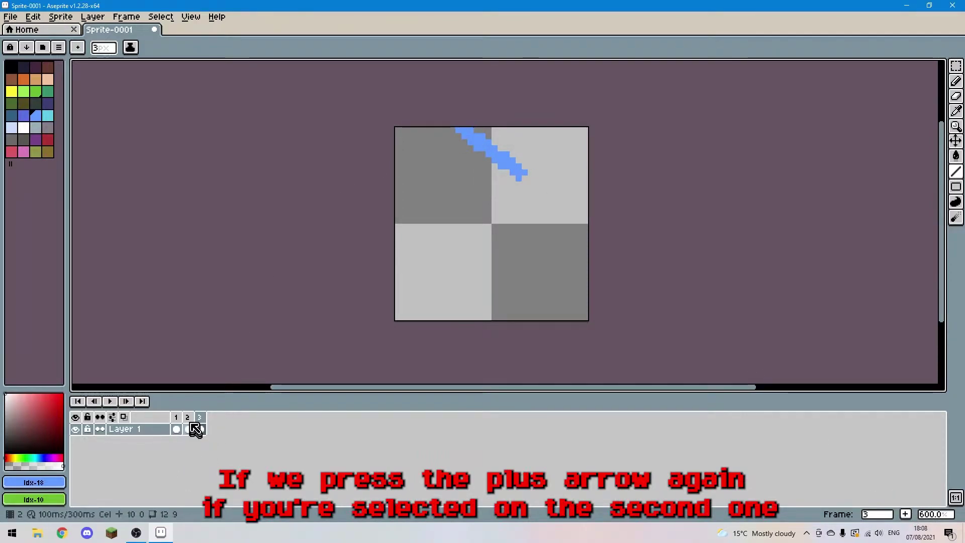
{"action": "left_click_drag", "start_coordinate": [195, 424], "coordinate": [200, 427]}
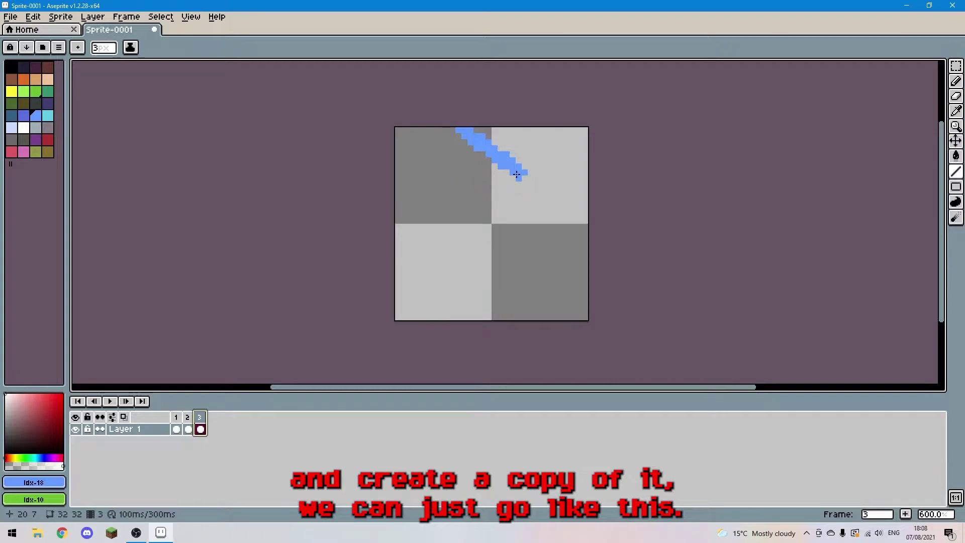
{"action": "left_click_drag", "start_coordinate": [517, 173], "coordinate": [491, 201]}
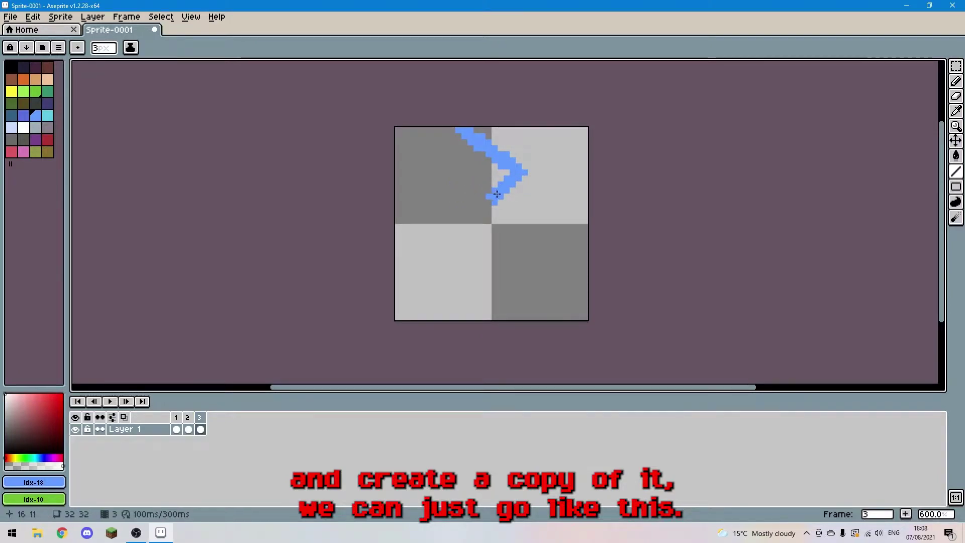
Preview the three frames, then add frame 4 extending the zigzag down to the right
{"action": "left_click", "coordinate": [109, 402]}
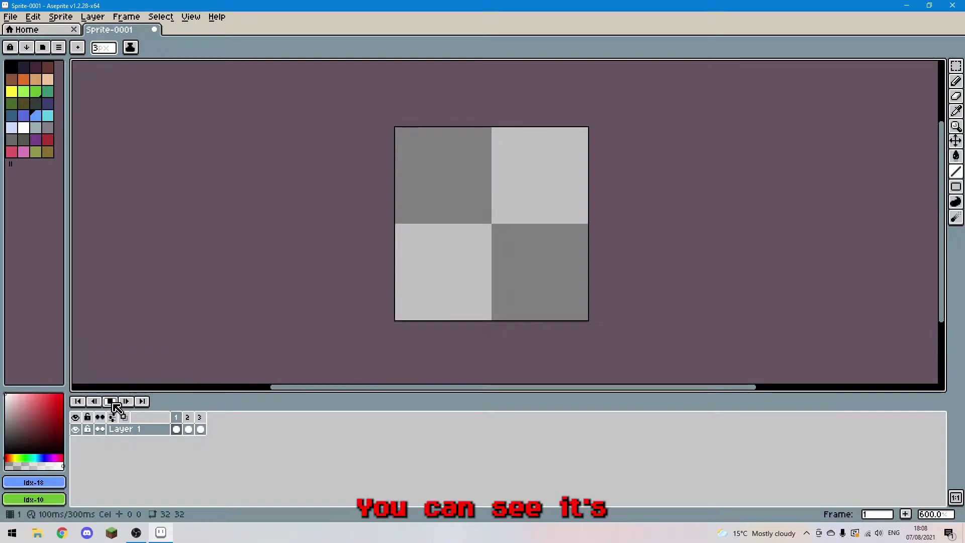
{"action": "left_click", "coordinate": [111, 401]}
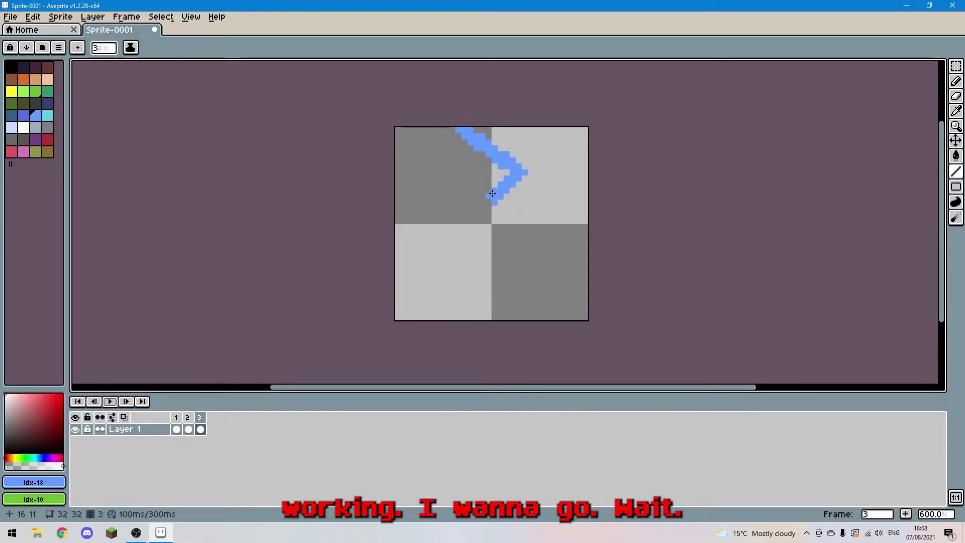
{"action": "left_click_drag", "start_coordinate": [492, 193], "coordinate": [535, 237]}
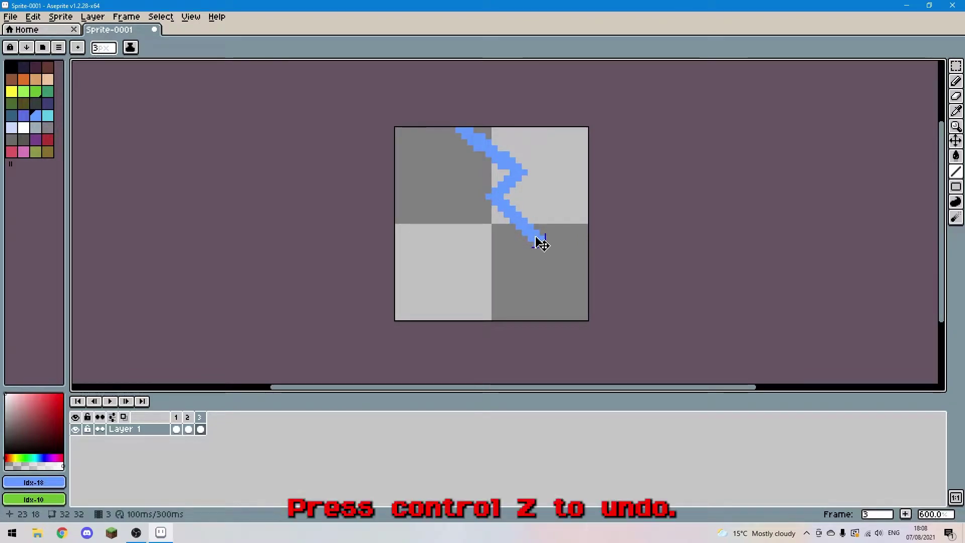
{"action": "key", "text": "ctrl+z"}
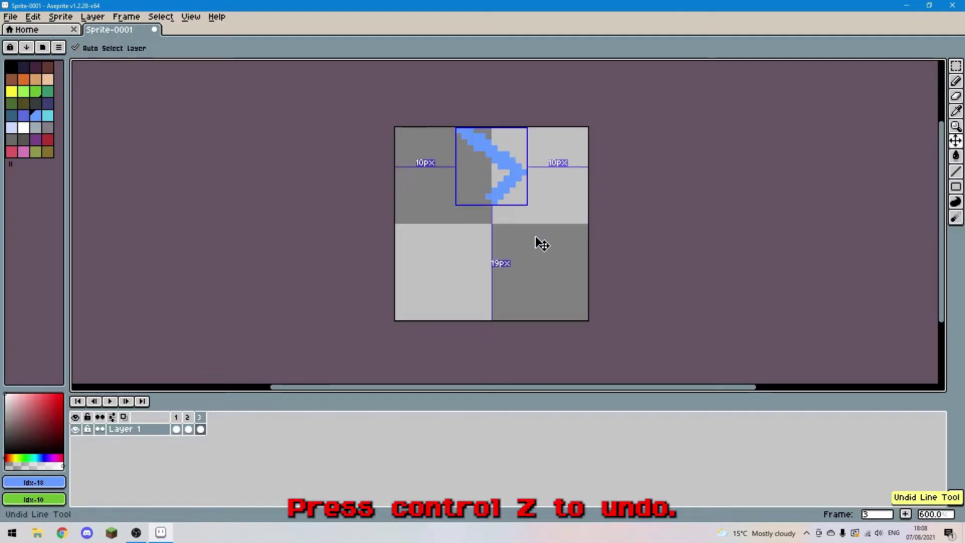
{"action": "left_click", "coordinate": [906, 515]}
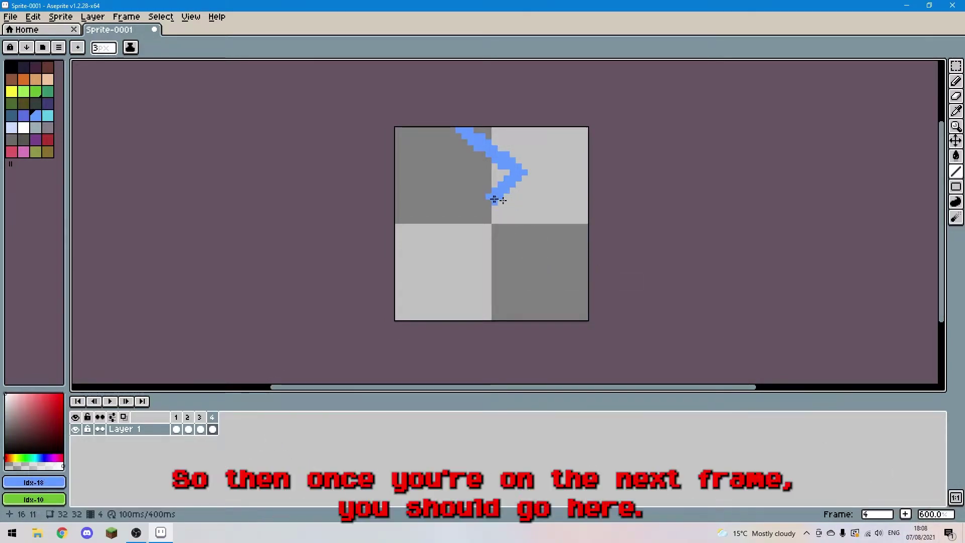
{"action": "left_click_drag", "start_coordinate": [495, 198], "coordinate": [525, 222]}
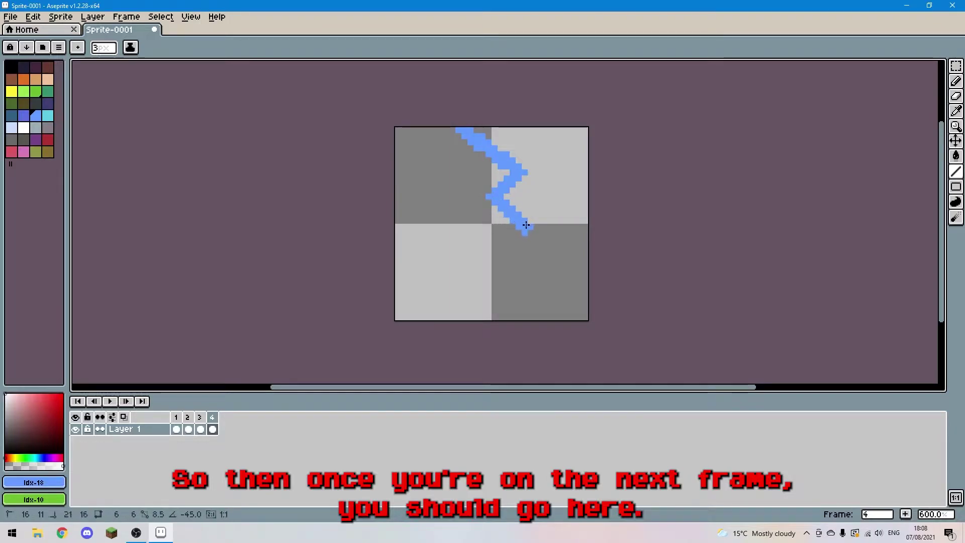
Add frame 5 with the bolt extended down-left toward the lower left
{"action": "left_click", "coordinate": [907, 515]}
{"action": "left_click", "coordinate": [470, 220]}
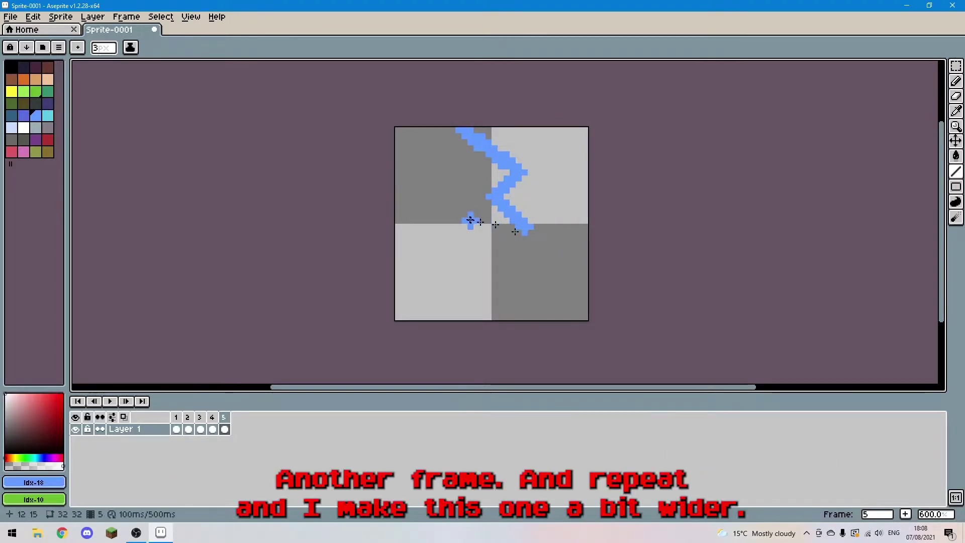
{"action": "left_click_drag", "start_coordinate": [526, 226], "coordinate": [469, 281]}
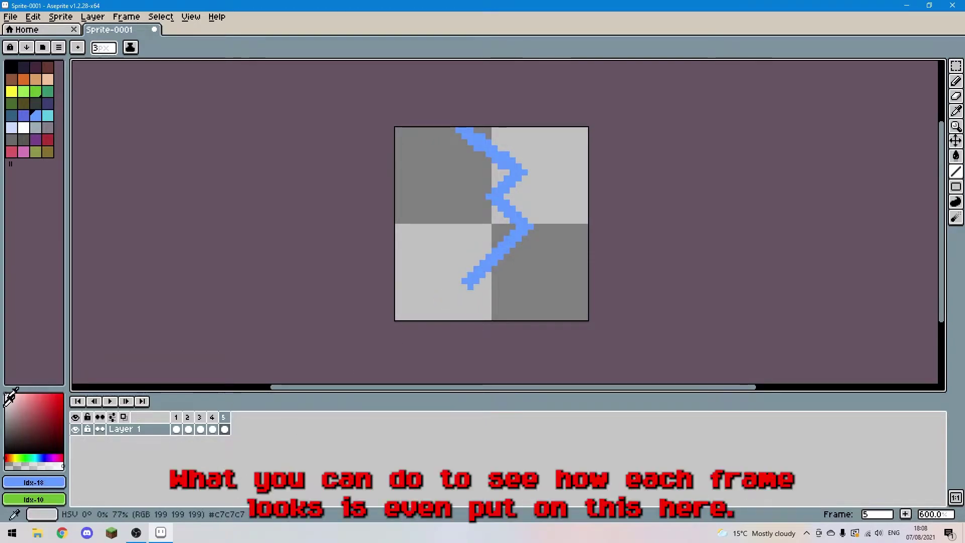
Enable onion skinning and check frame 4 against frame 5
{"action": "left_click", "coordinate": [128, 418]}
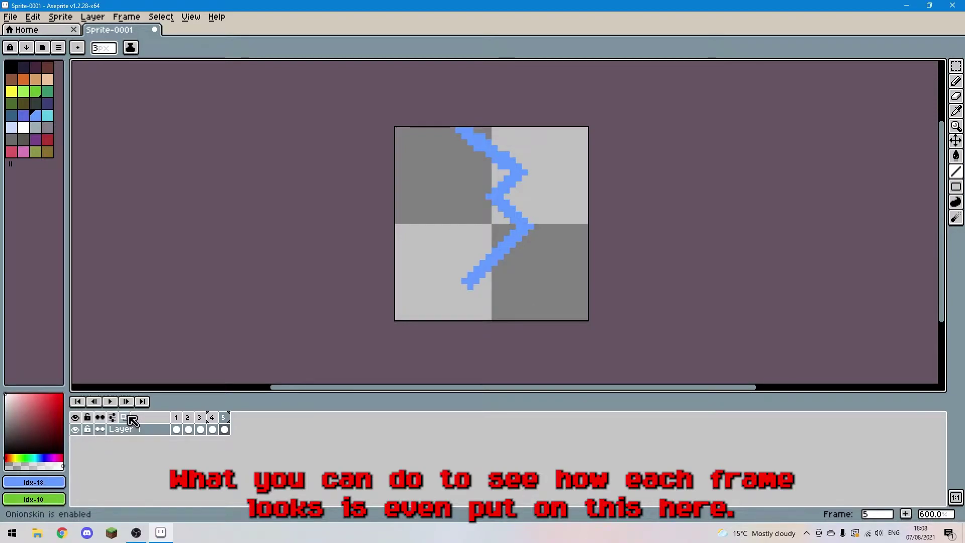
{"action": "left_click", "coordinate": [212, 428]}
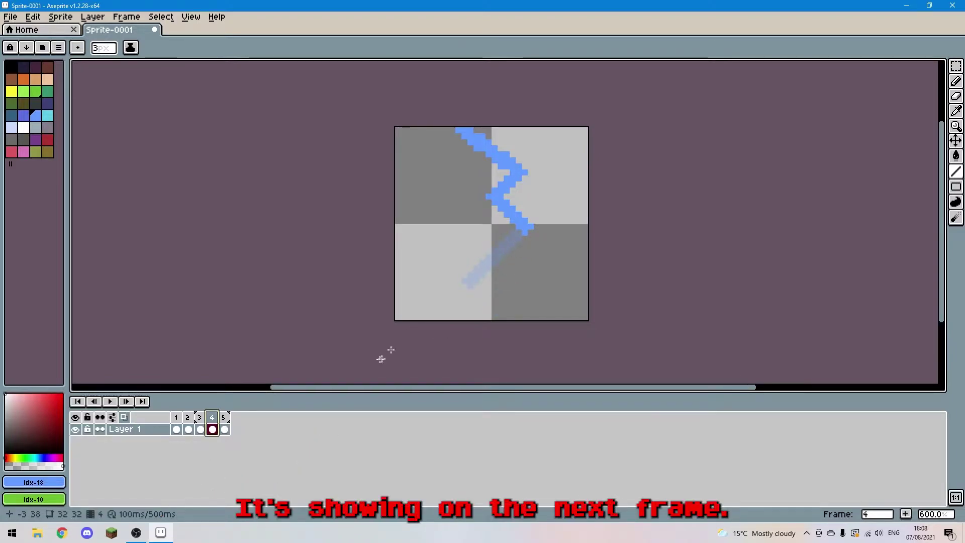
{"action": "left_click", "coordinate": [225, 426]}
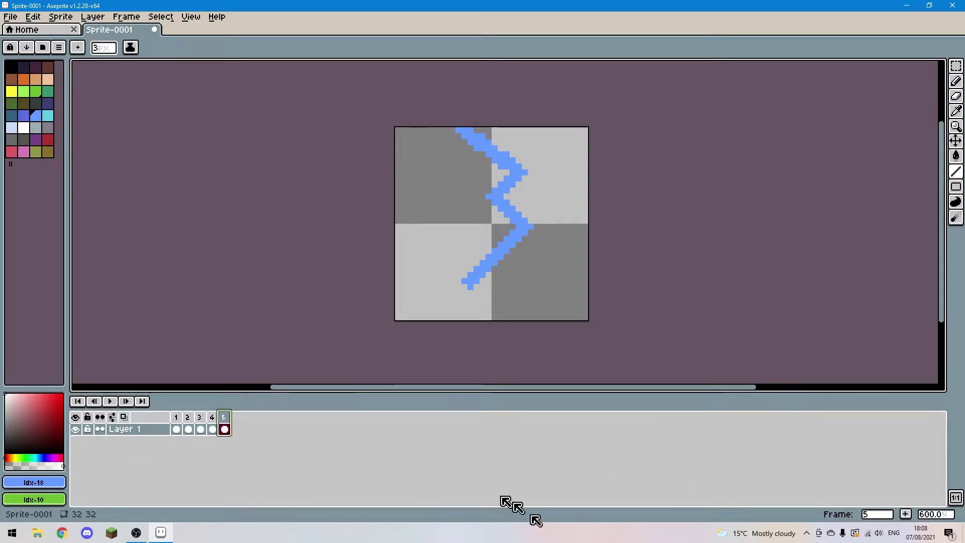
Undo a stray blue dot and recompare frame 4 with frame 5
{"action": "left_click", "coordinate": [507, 311]}
{"action": "key", "text": "ctrl+z"}
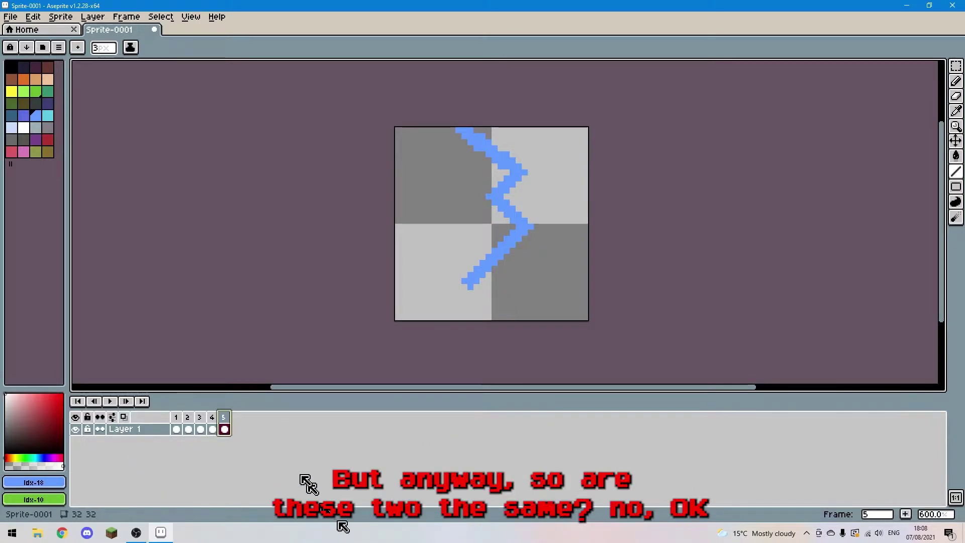
{"action": "left_click", "coordinate": [212, 429]}
{"action": "left_click", "coordinate": [224, 428]}
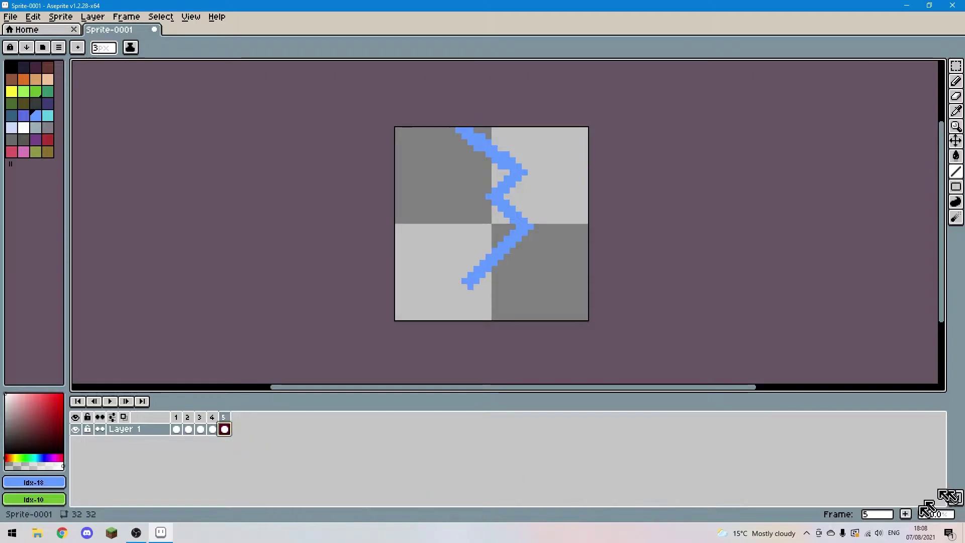
Add frames 6 and 7, extending the bolt down-right then to the canvas bottom edge
{"action": "left_click", "coordinate": [906, 514]}
{"action": "left_click", "coordinate": [468, 295]}
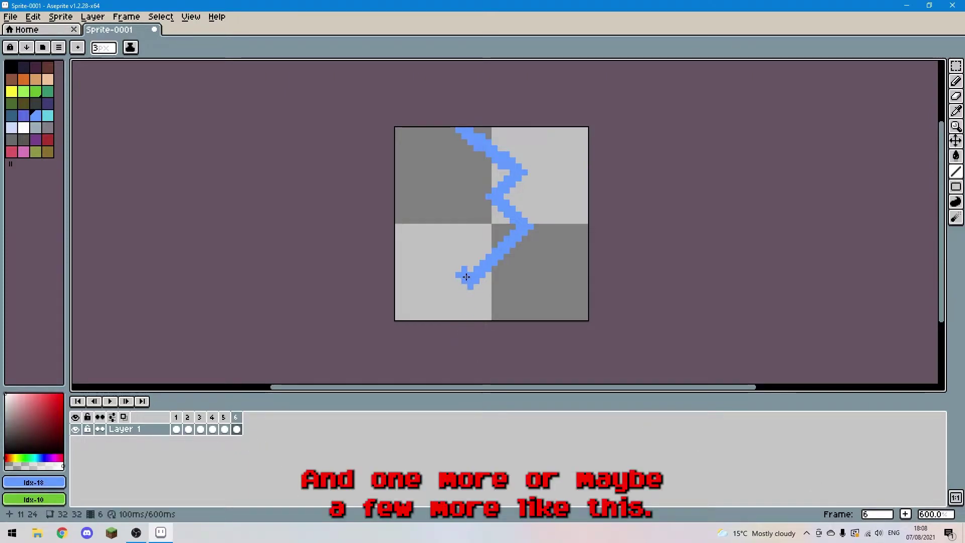
{"action": "left_click_drag", "start_coordinate": [466, 277], "coordinate": [482, 298]}
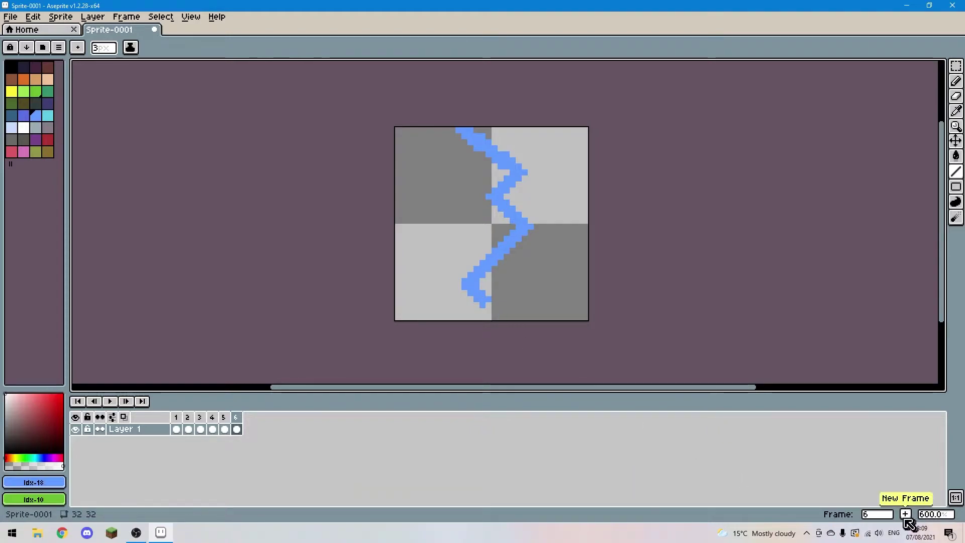
{"action": "left_click", "coordinate": [906, 515]}
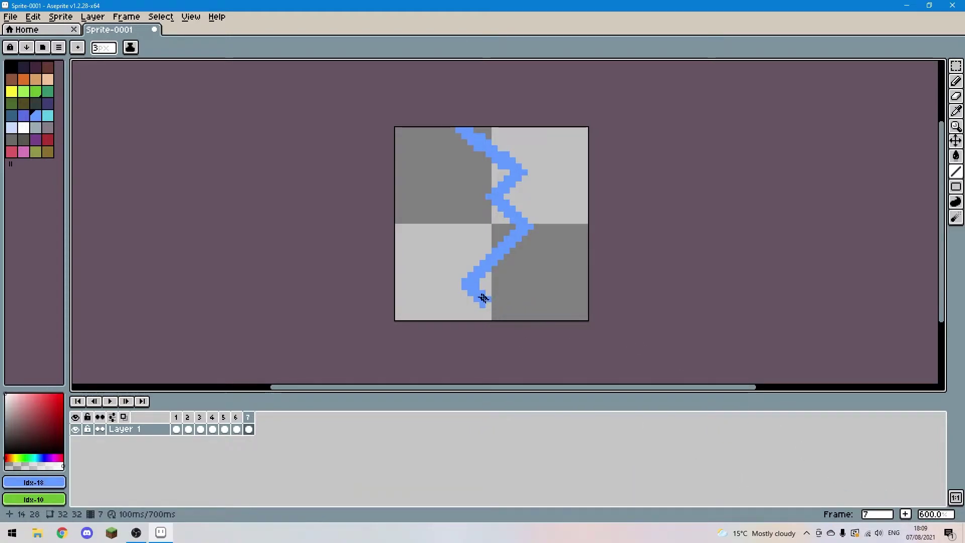
{"action": "left_click_drag", "start_coordinate": [481, 300], "coordinate": [460, 317]}
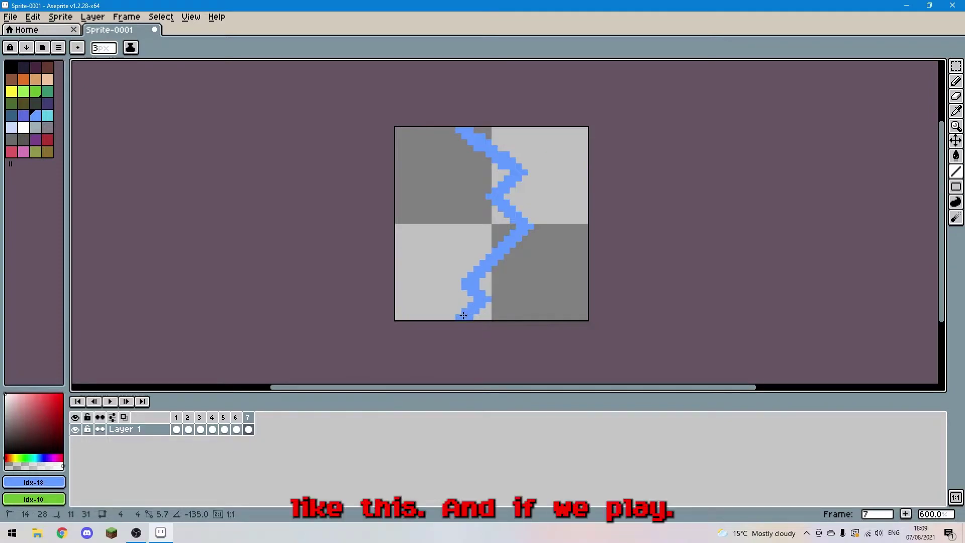
Preview the bolt animation, then add frame 8 from frame 7's complete zigzag
{"action": "left_click", "coordinate": [110, 402]}
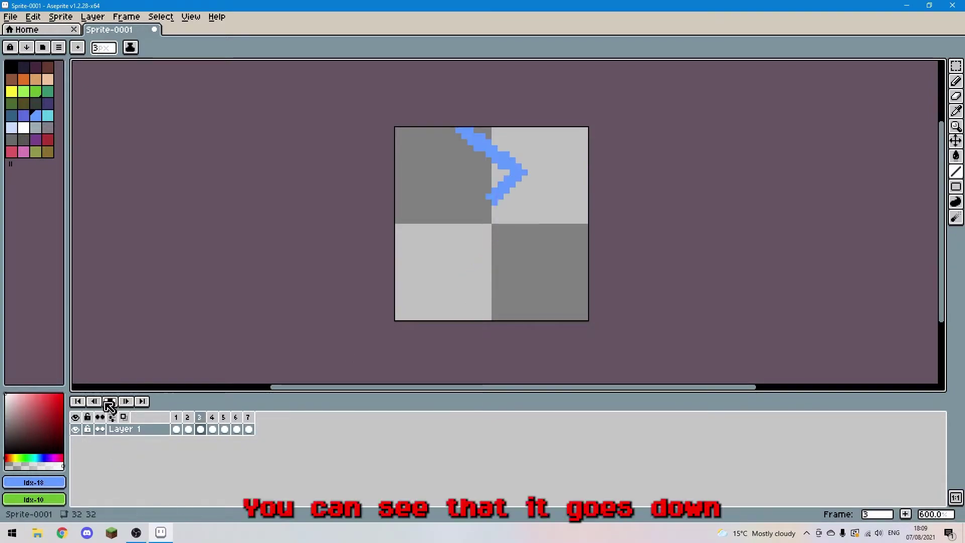
{"action": "left_click", "coordinate": [109, 402]}
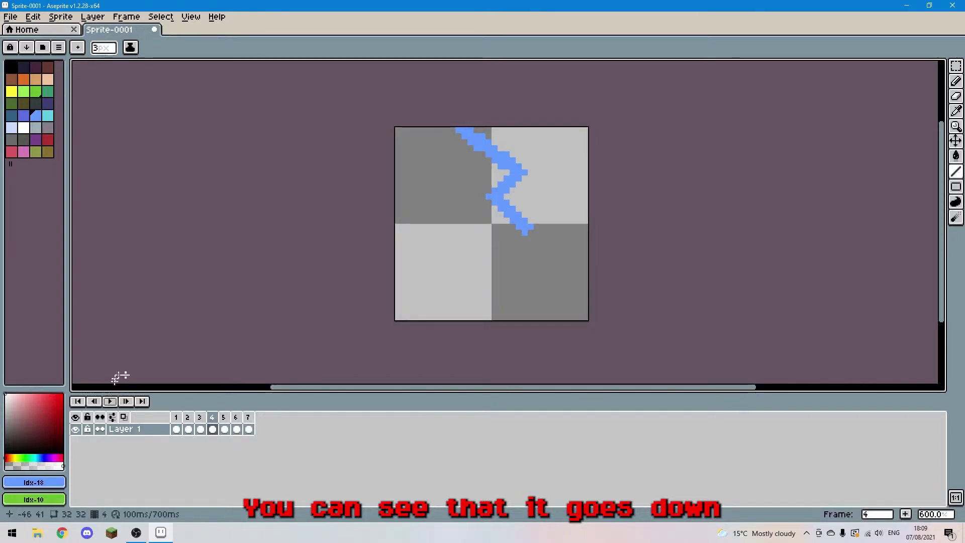
{"action": "left_click", "coordinate": [248, 428]}
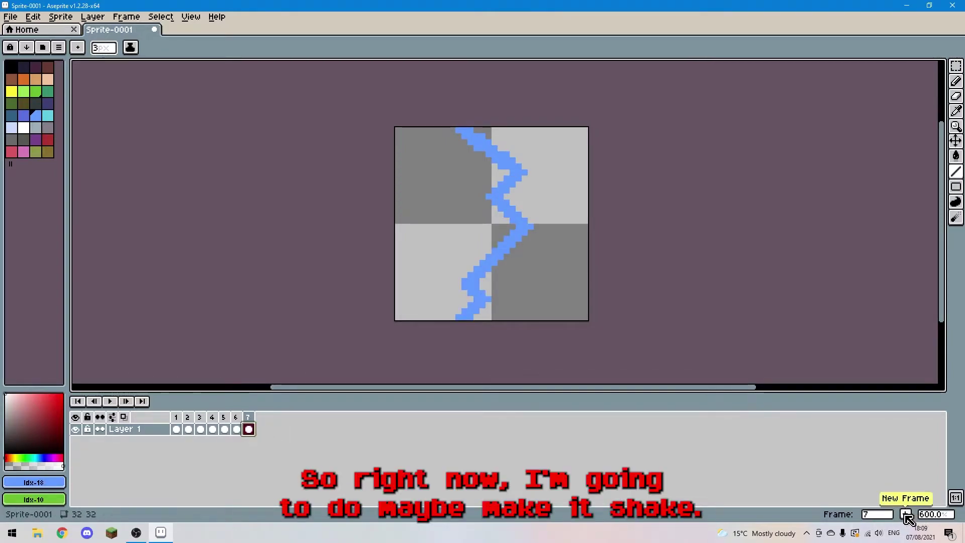
{"action": "left_click", "coordinate": [906, 514]}
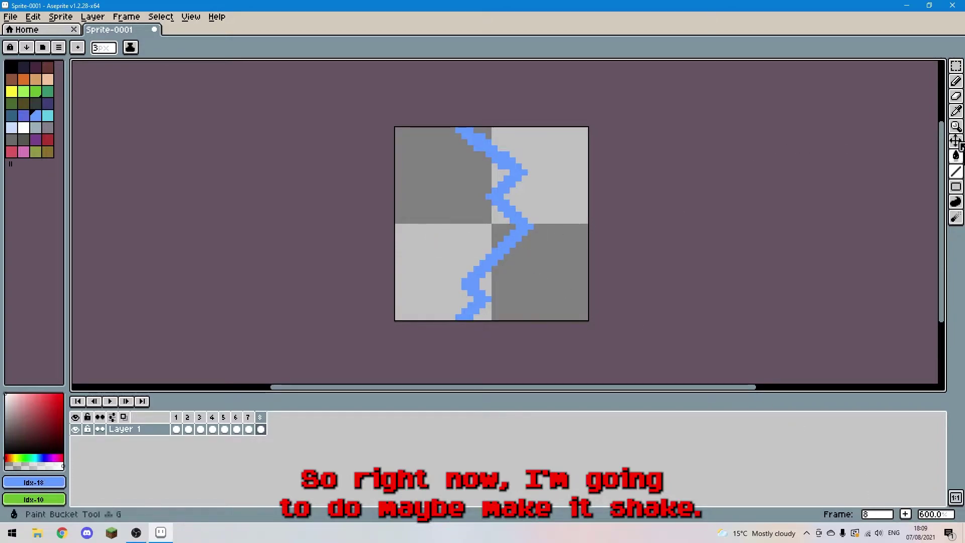
Select the whole frame 8 drawing and shift it one pixel right for a shake
{"action": "left_click", "coordinate": [957, 67]}
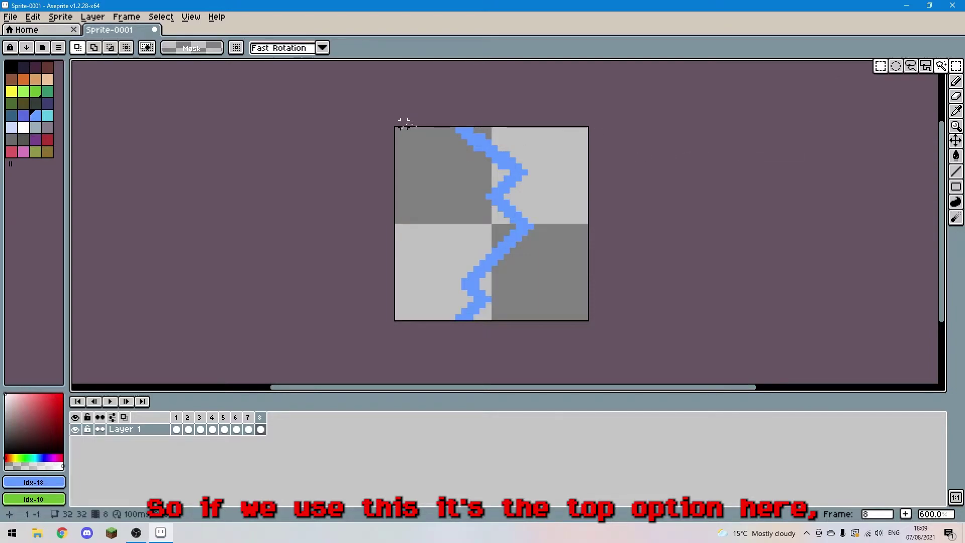
{"action": "left_click_drag", "start_coordinate": [397, 129], "coordinate": [588, 321]}
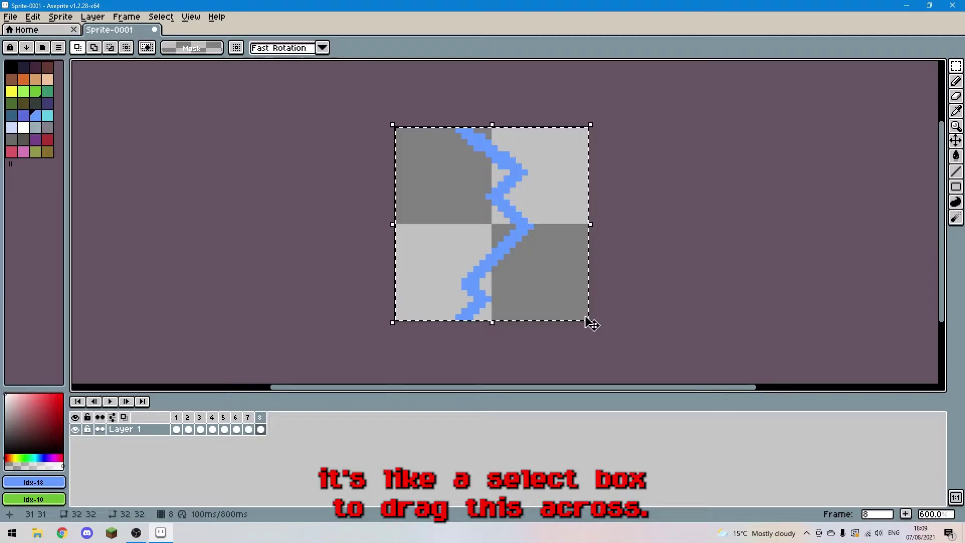
{"action": "left_click", "coordinate": [473, 241]}
{"action": "left_click_drag", "start_coordinate": [473, 241], "coordinate": [481, 241]}
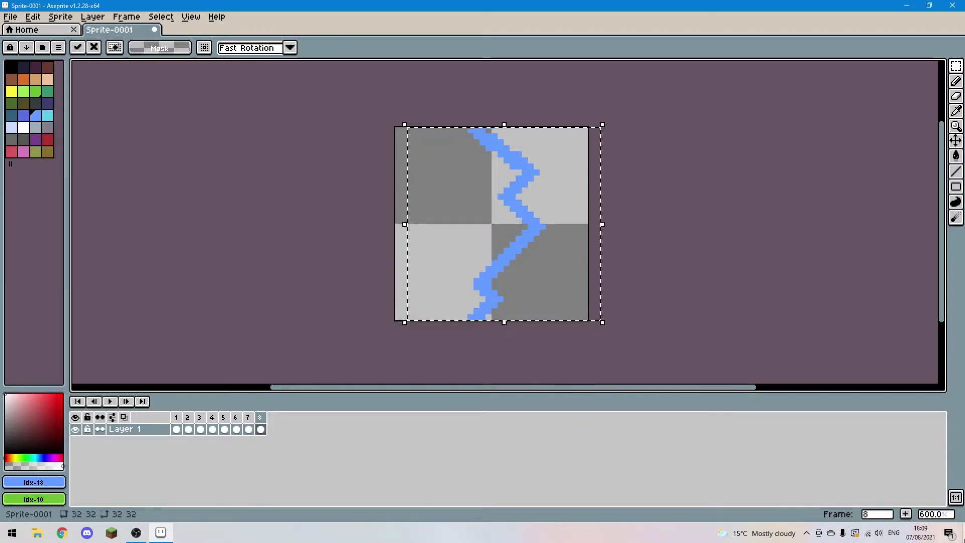
{"action": "left_click", "coordinate": [257, 430]}
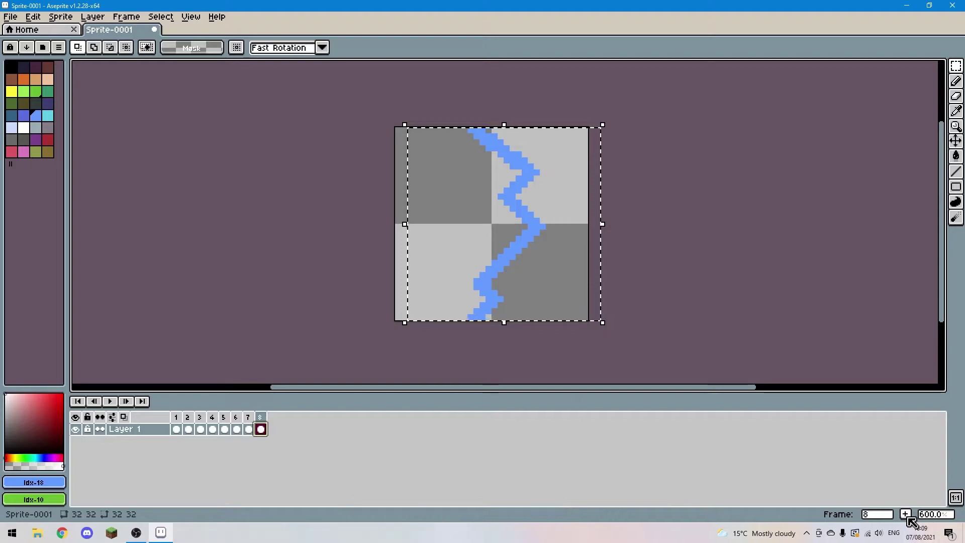
Add frame 9 with the bolt moved back, preview playback, and add frame 10
{"action": "left_click", "coordinate": [906, 514]}
{"action": "left_click", "coordinate": [539, 263]}
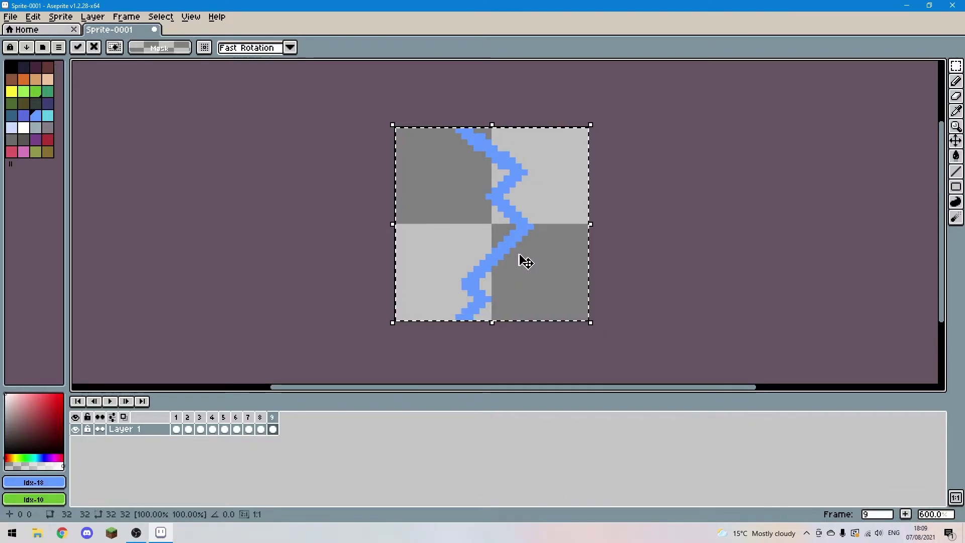
{"action": "left_click", "coordinate": [175, 418]}
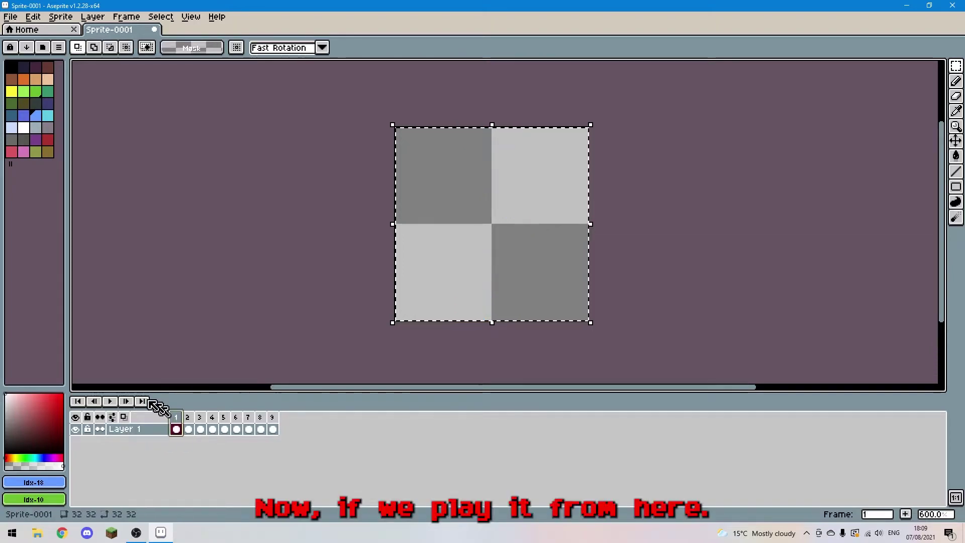
{"action": "left_click", "coordinate": [110, 402]}
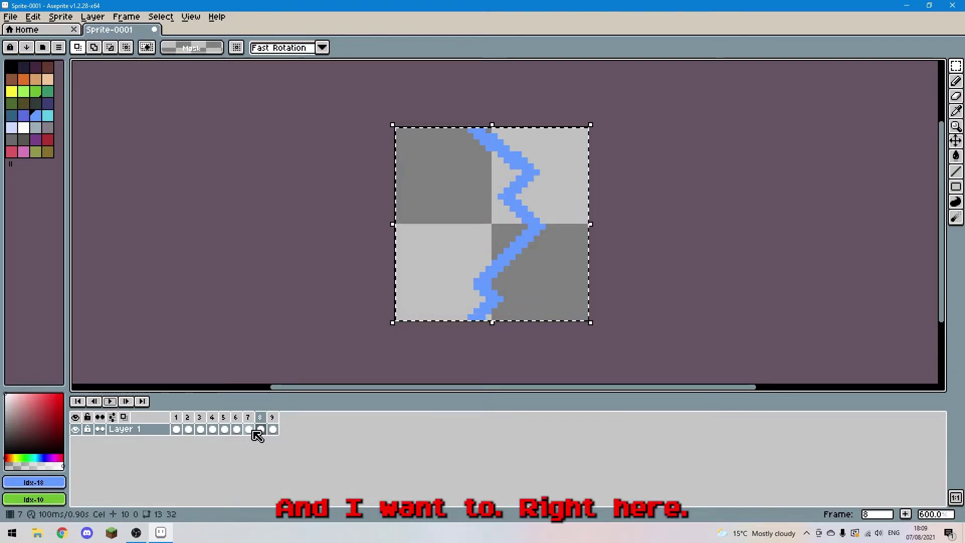
{"action": "left_click", "coordinate": [272, 429]}
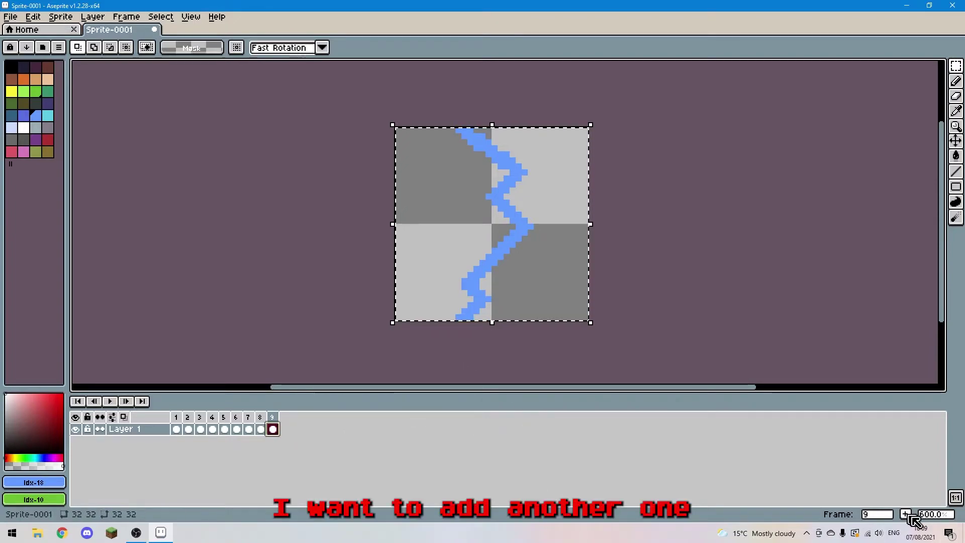
{"action": "left_click", "coordinate": [909, 516]}
Paint-bucket frame 10's bolt white for a flash
{"action": "left_click", "coordinate": [25, 132]}
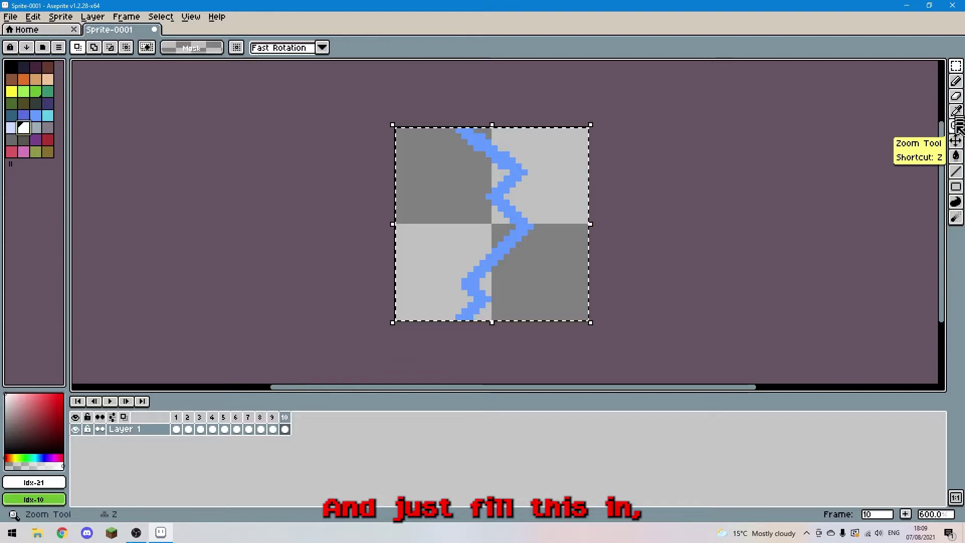
{"action": "left_click", "coordinate": [957, 157]}
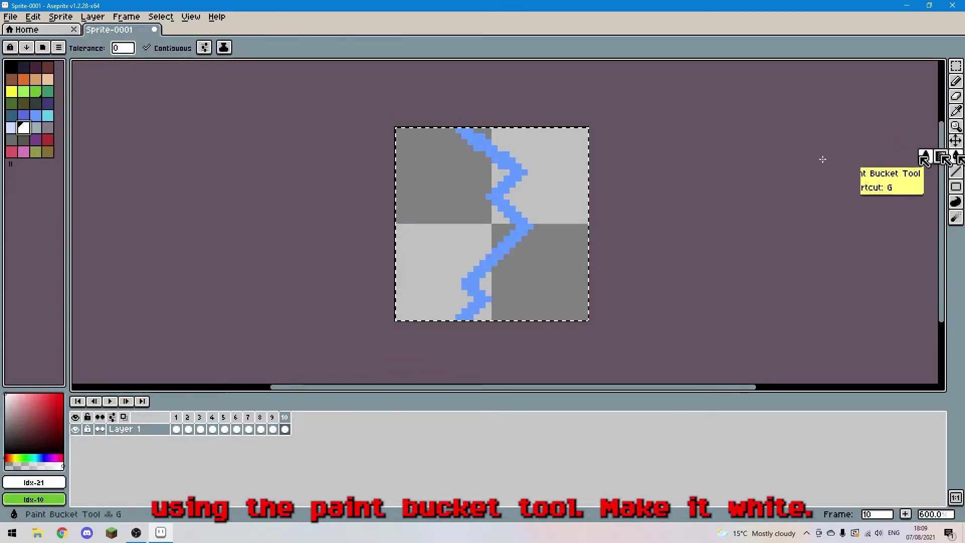
{"action": "left_click", "coordinate": [523, 228]}
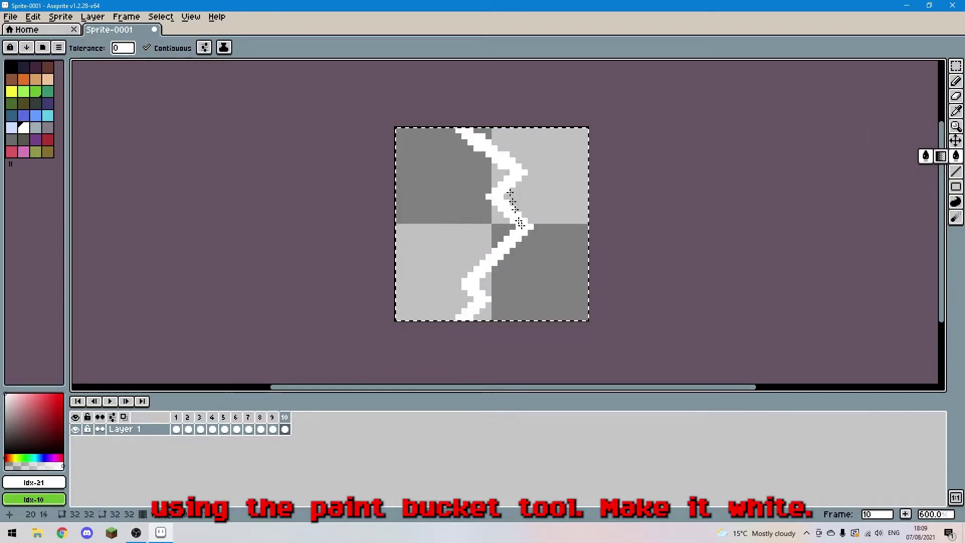
Add frame 11 with the bolt filled light blue and play all eleven frames
{"action": "left_click", "coordinate": [908, 517]}
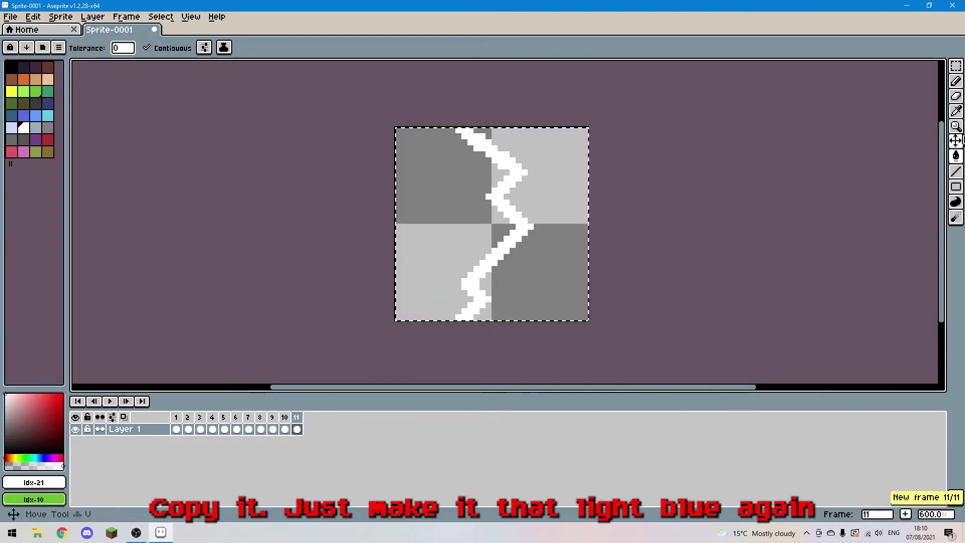
{"action": "left_click", "coordinate": [40, 121]}
{"action": "left_click", "coordinate": [512, 244]}
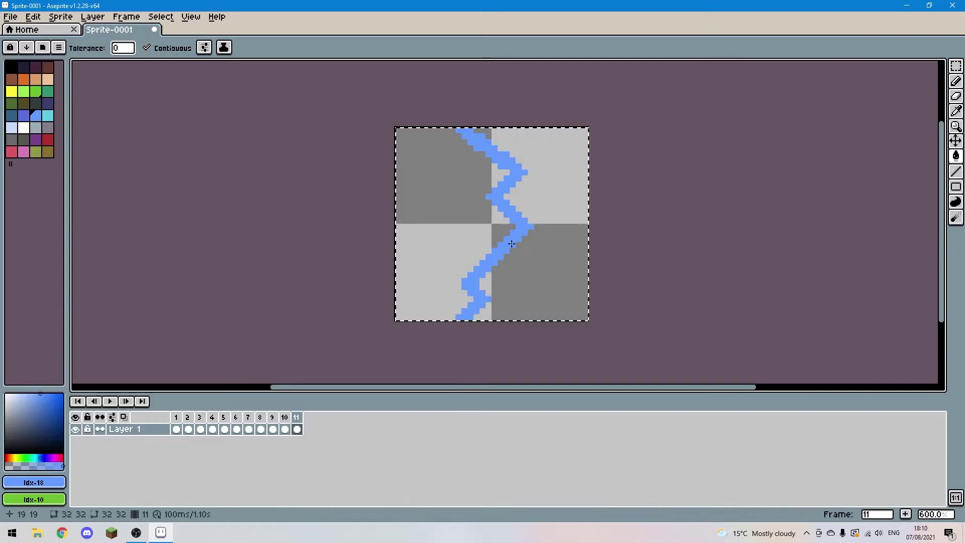
{"action": "left_click", "coordinate": [110, 402]}
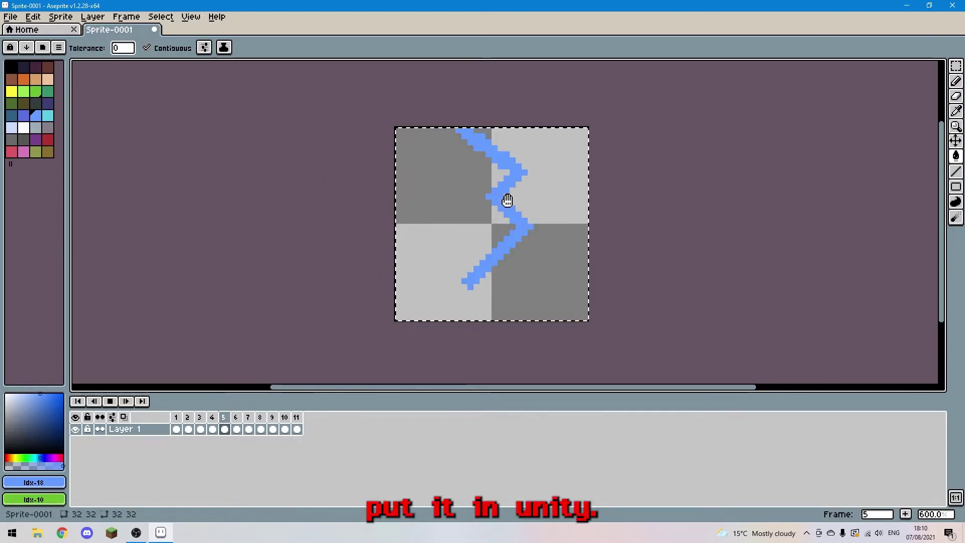
Switch to rectangular selection and stop the animation on frame 3
{"action": "left_click", "coordinate": [957, 68]}
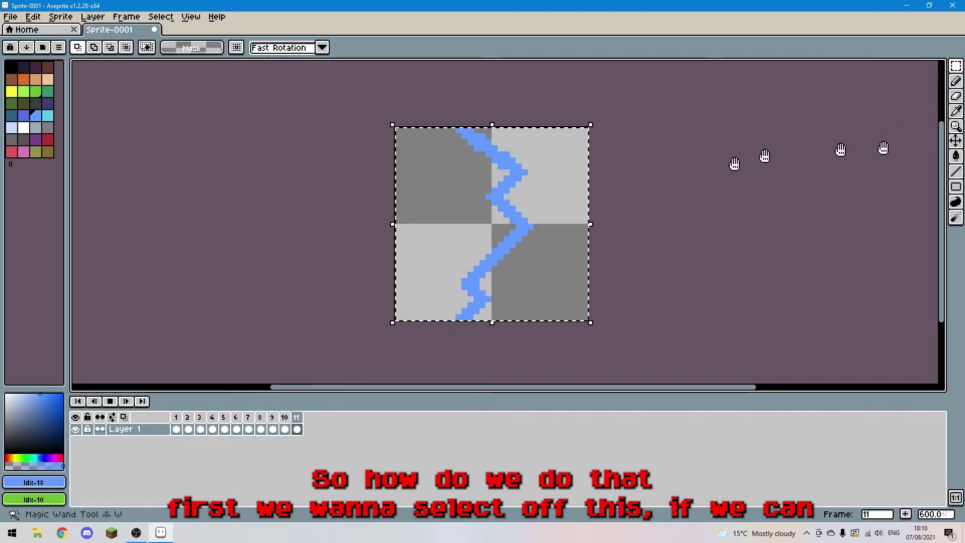
{"action": "mouse_move", "coordinate": [295, 117]}
{"action": "left_mouse_down"}
{"action": "mouse_move", "coordinate": [297, 149]}
{"action": "mouse_move", "coordinate": [297, 125]}
{"action": "left_mouse_up"}
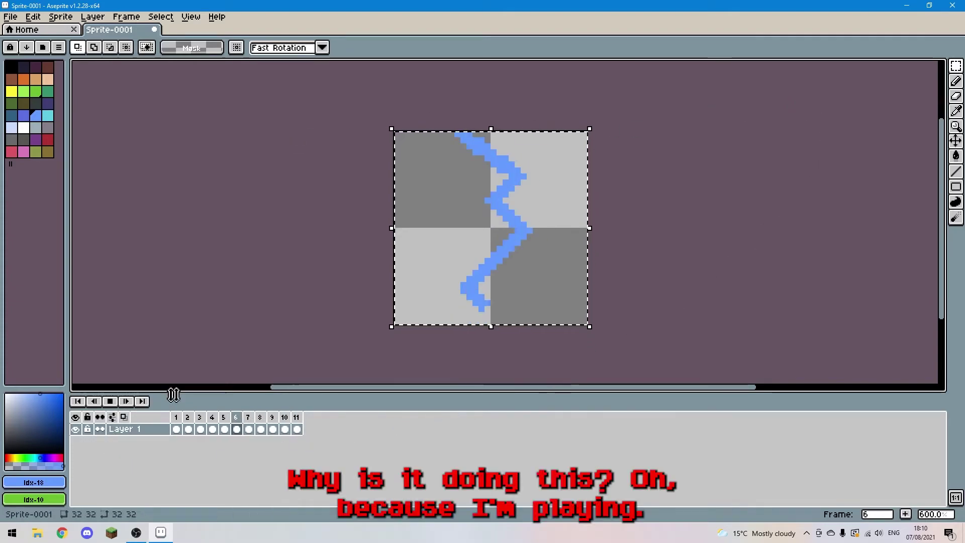
{"action": "left_click", "coordinate": [110, 401]}
{"action": "left_click", "coordinate": [209, 267]}
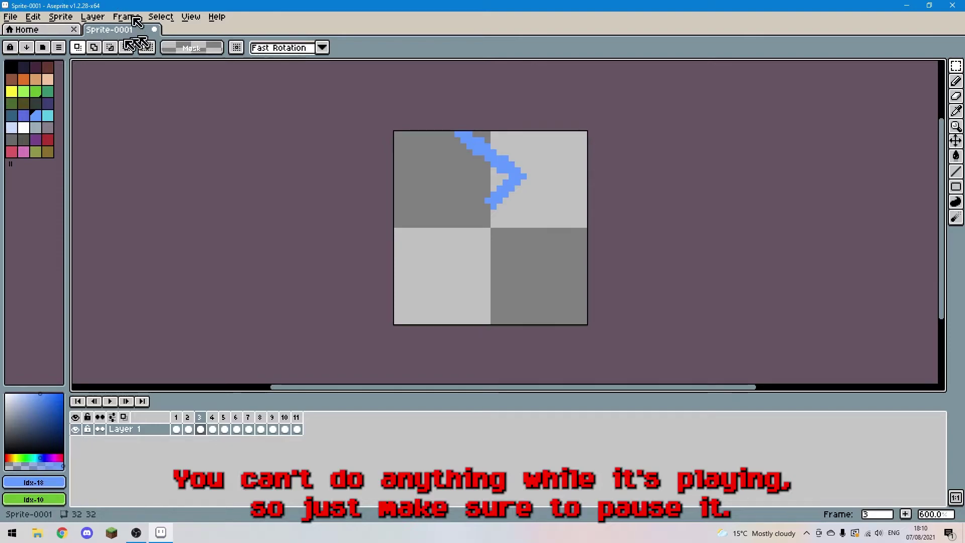
Export the animation as a sprite sheet with Open Sprite Sheet enabled
{"action": "left_click", "coordinate": [10, 18]}
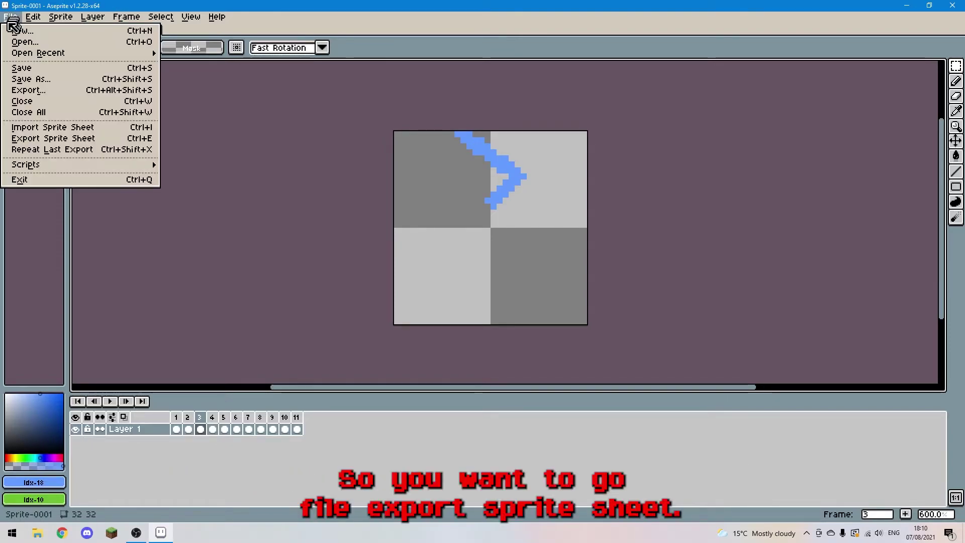
{"action": "left_click", "coordinate": [94, 139]}
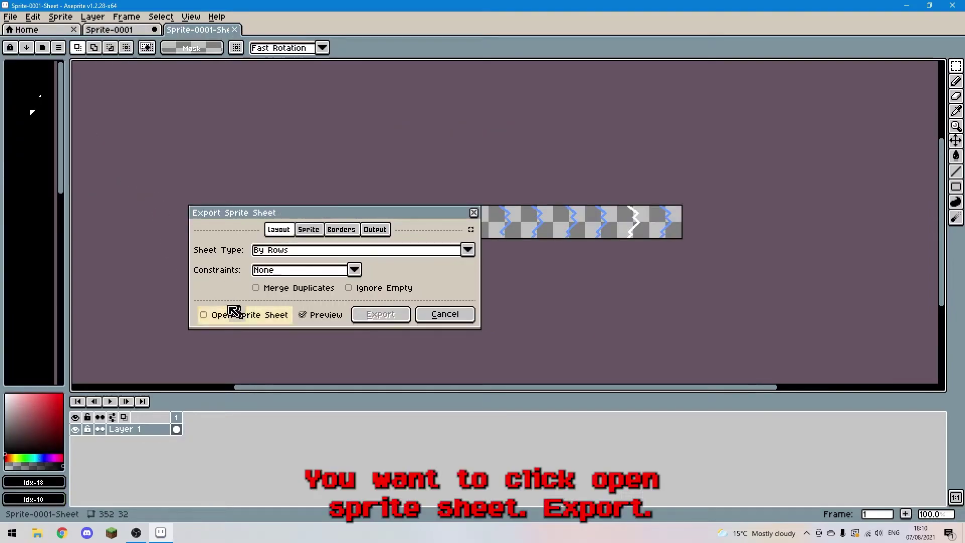
{"action": "left_click", "coordinate": [218, 317]}
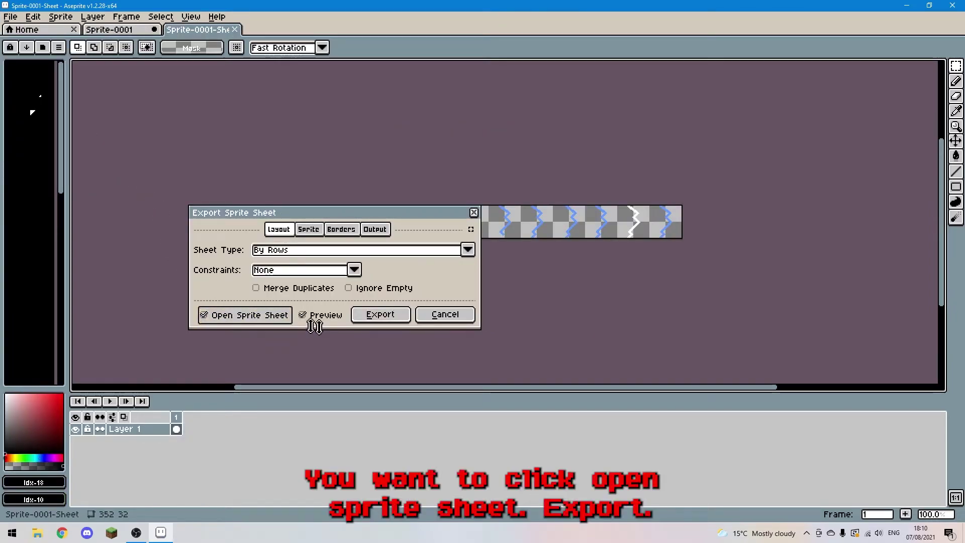
{"action": "left_click", "coordinate": [381, 315]}
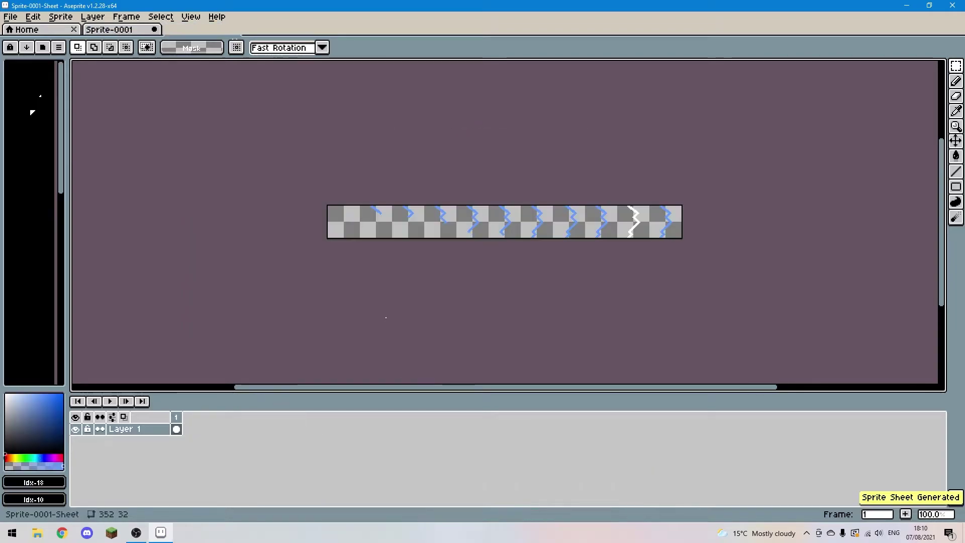
{"action": "scroll", "coordinate": [382, 221], "scroll_direction": "up", "scroll_amount": 2}
{"action": "scroll", "coordinate": [209, 198], "scroll_direction": "down", "scroll_amount": 3}
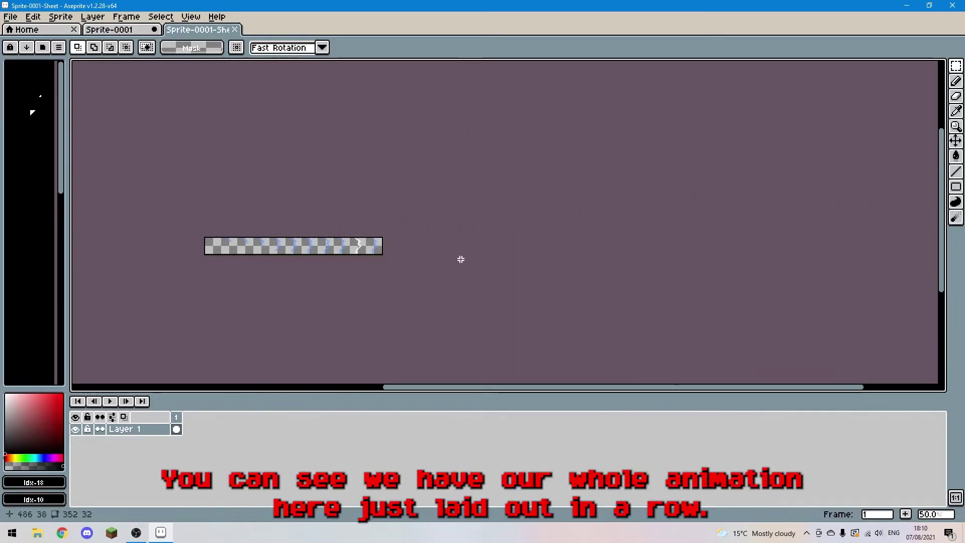
{"action": "scroll", "coordinate": [352, 243], "scroll_direction": "up", "scroll_amount": 2}
{"action": "left_click_drag", "start_coordinate": [173, 234], "coordinate": [206, 235]}
{"action": "left_click_drag", "start_coordinate": [621, 397], "coordinate": [403, 329]}
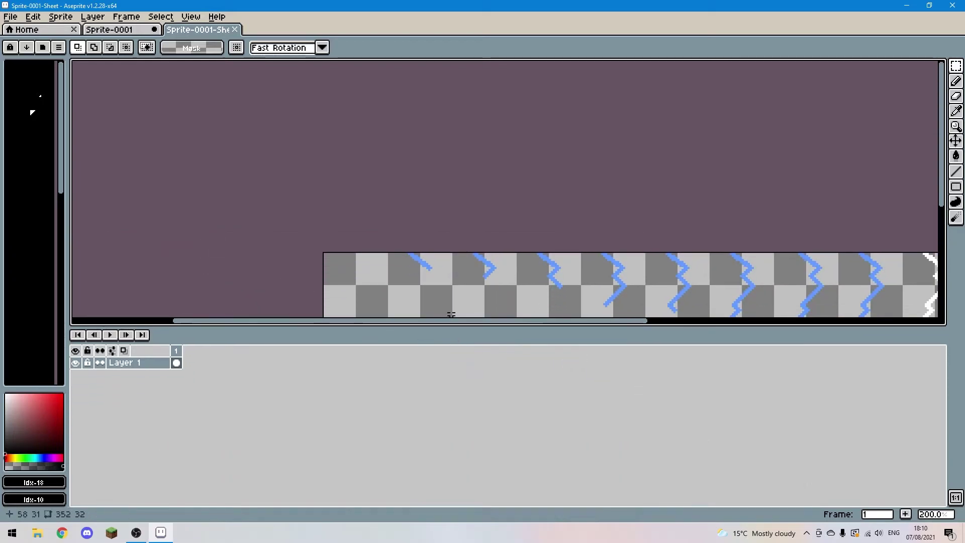
{"action": "left_click_drag", "start_coordinate": [628, 279], "coordinate": [427, 241]}
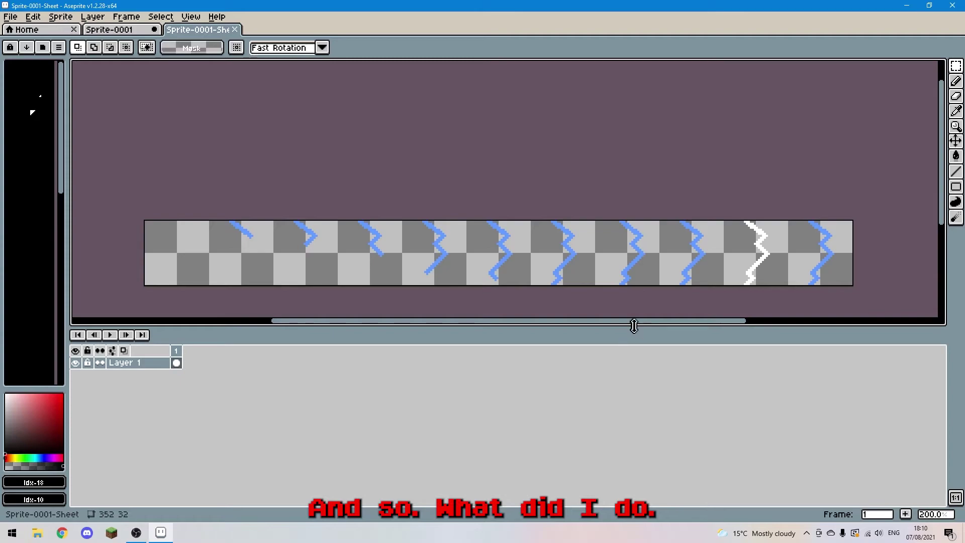
{"action": "left_click_drag", "start_coordinate": [634, 326], "coordinate": [677, 441]}
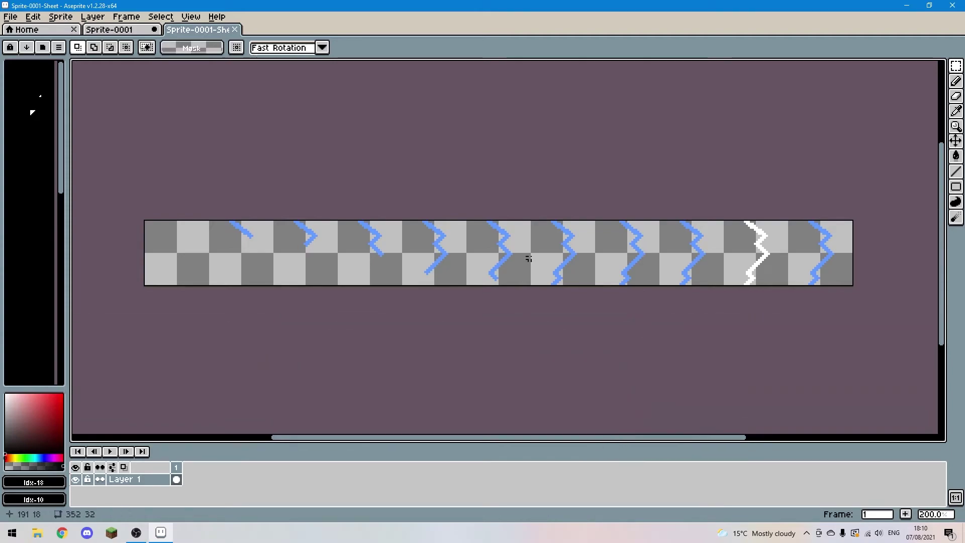
{"action": "left_click_drag", "start_coordinate": [622, 262], "coordinate": [653, 239]}
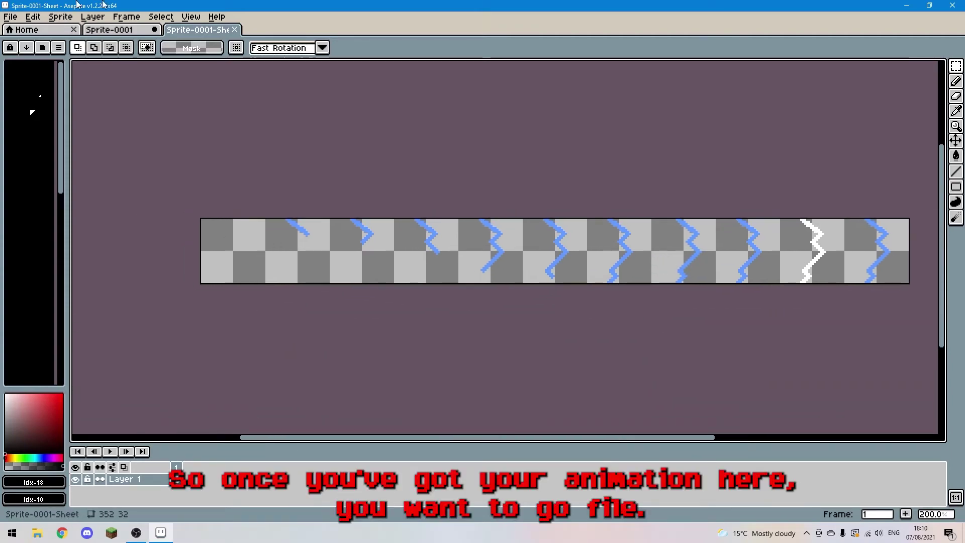
Save the sheet as png files type under the name lightning in Documents
{"action": "left_click", "coordinate": [10, 17]}
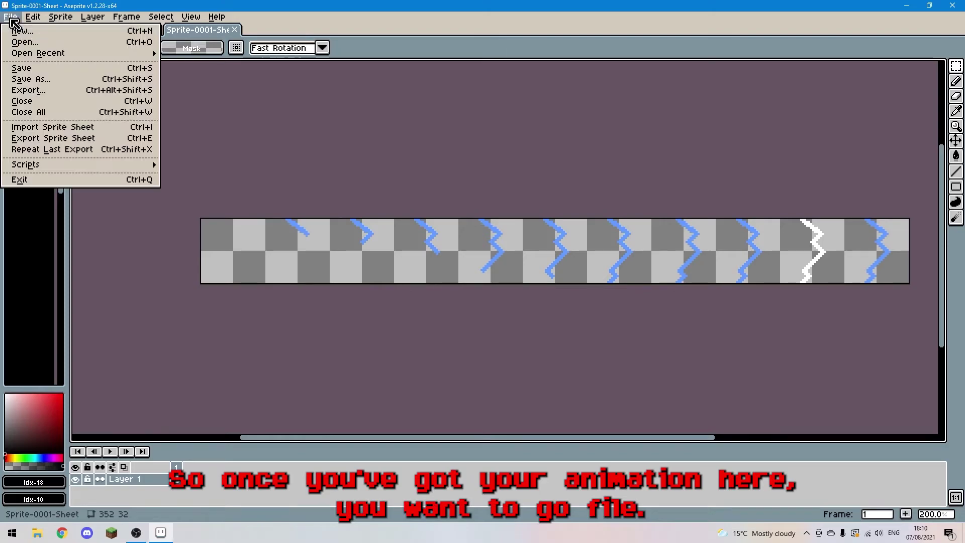
{"action": "left_click", "coordinate": [52, 80]}
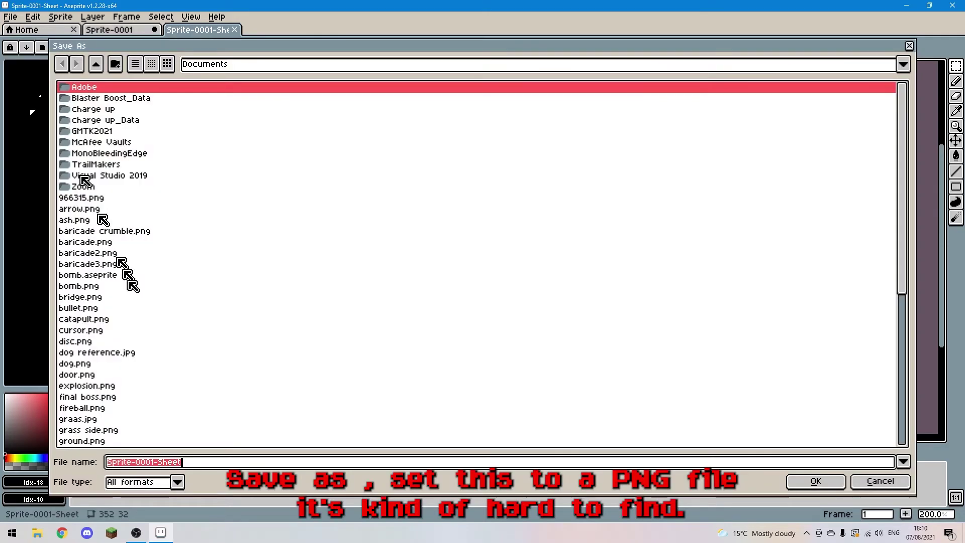
{"action": "left_click", "coordinate": [176, 483]}
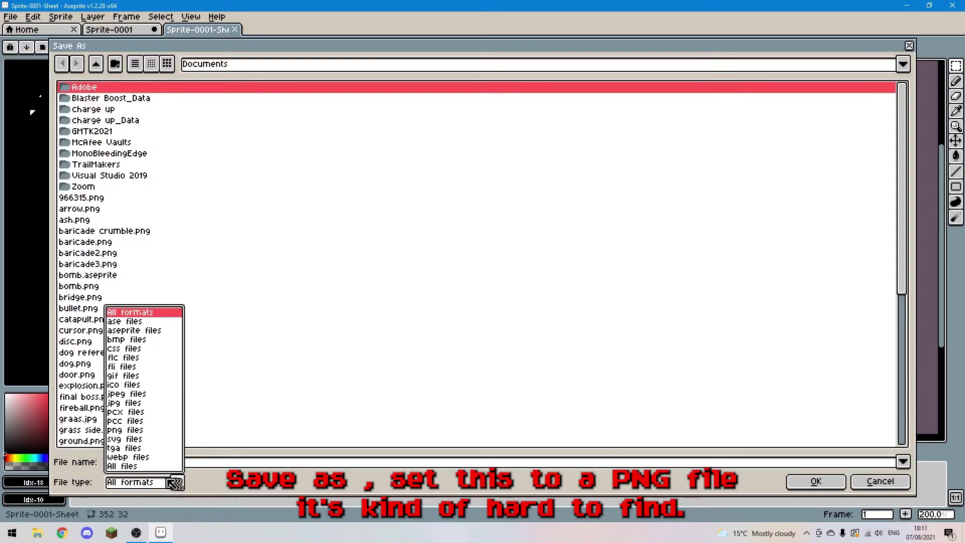
{"action": "left_click", "coordinate": [122, 431]}
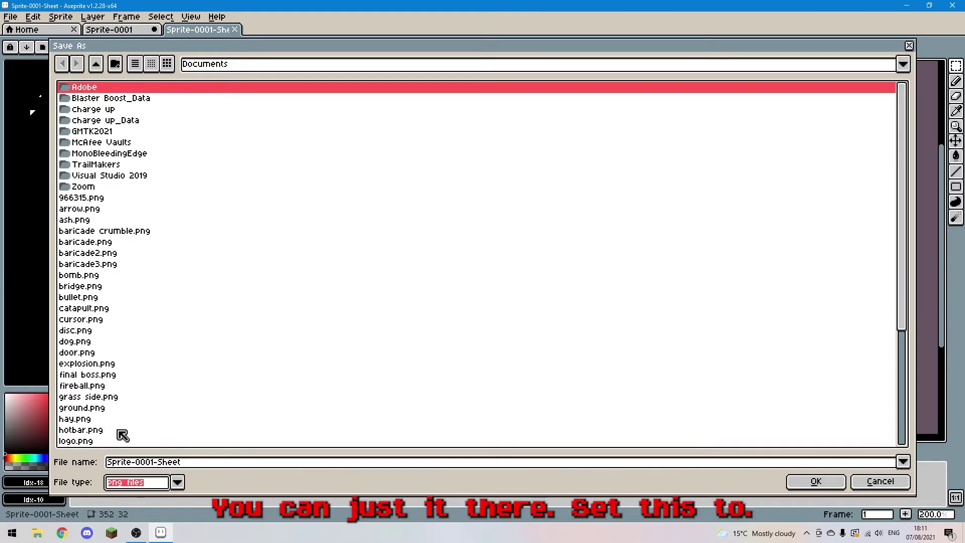
{"action": "left_click", "coordinate": [240, 460]}
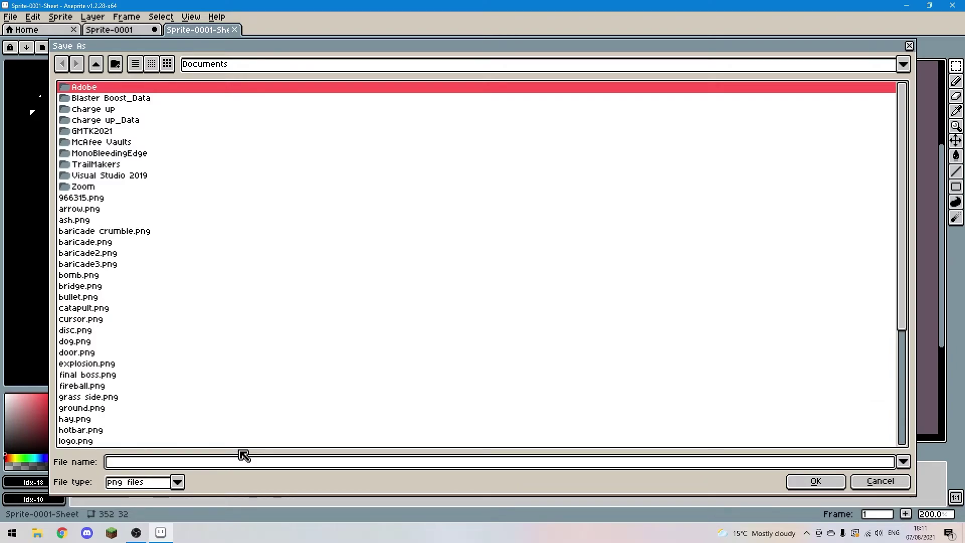
{"action": "type", "text": "li"}
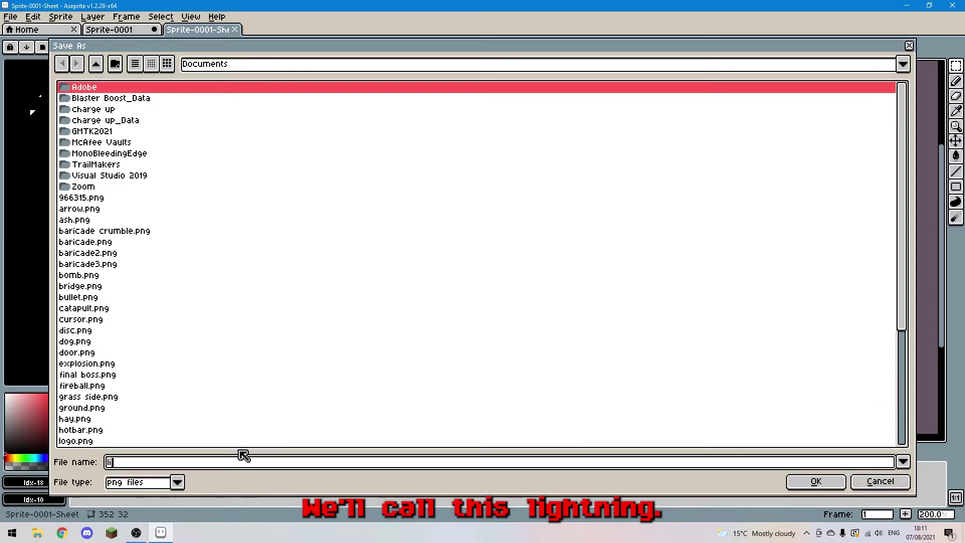
{"action": "type", "text": "ghtning"}
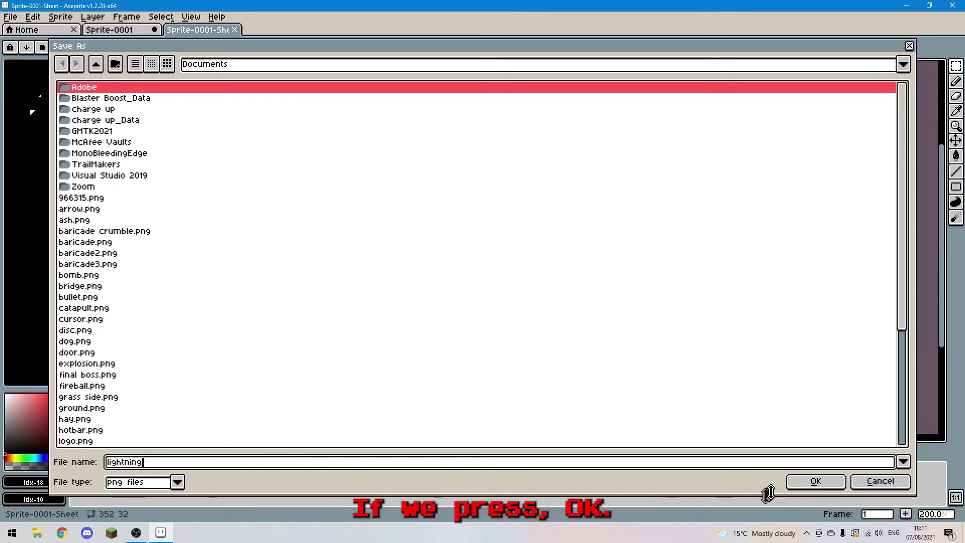
Confirm saving lightning.png, then quit Aseprite choosing Don't Save for Sprite-0001
{"action": "left_click", "coordinate": [826, 488]}
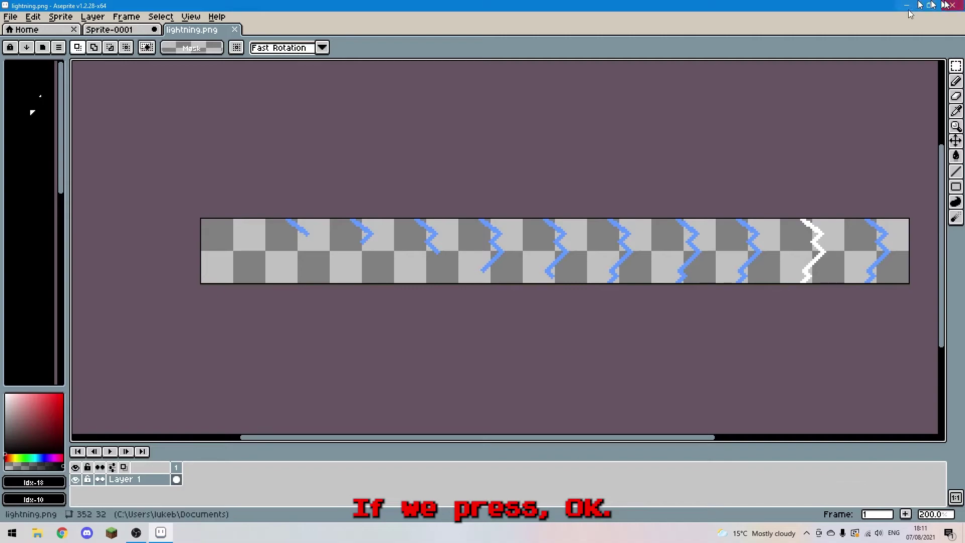
{"action": "key", "text": "alt+F4"}
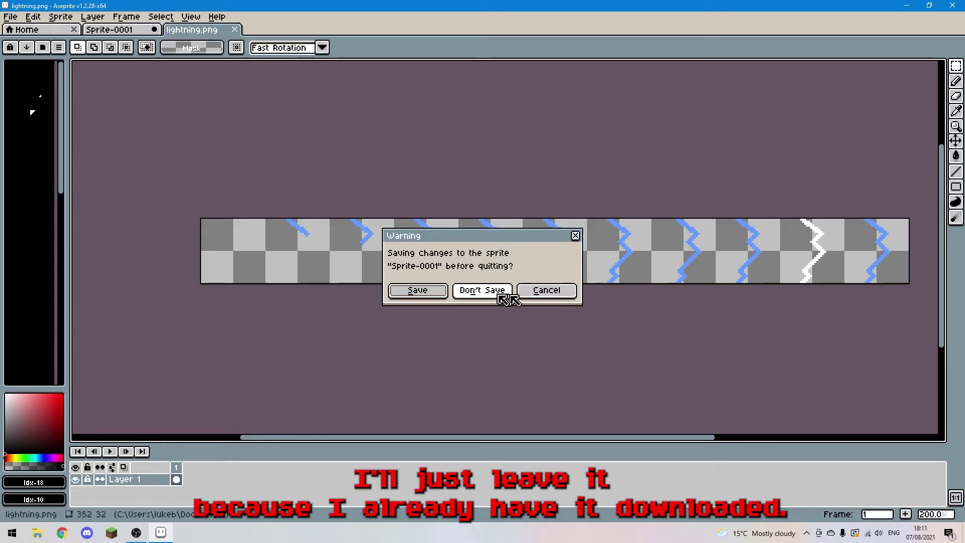
{"action": "left_click", "coordinate": [482, 290]}
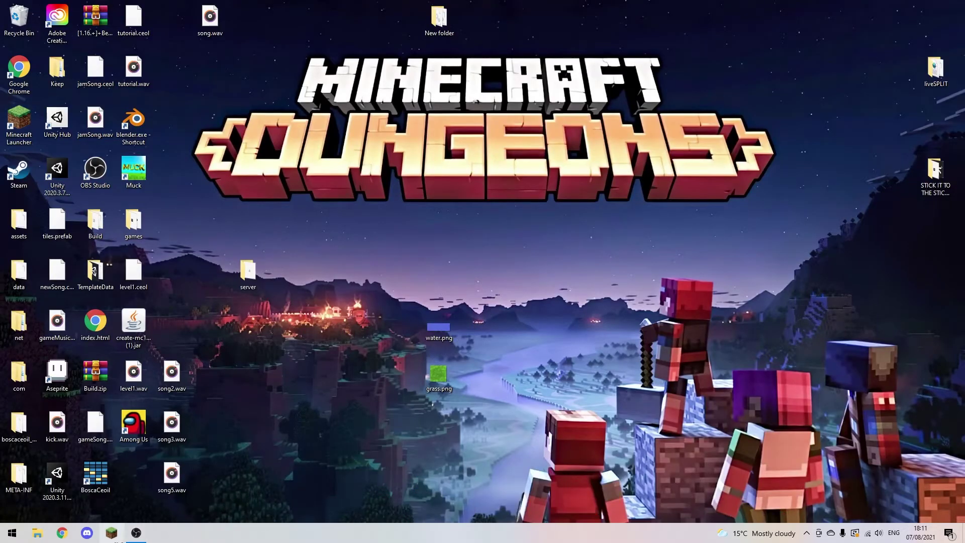
{"action": "left_click", "coordinate": [38, 533]}
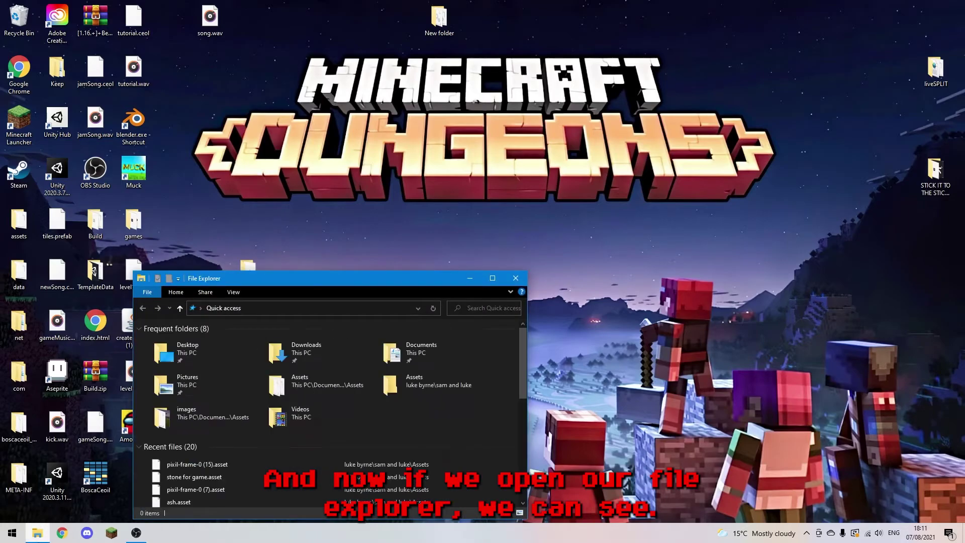
{"action": "double_click", "coordinate": [466, 349]}
{"action": "scroll", "coordinate": [326, 438], "scroll_direction": "down", "scroll_amount": 3}
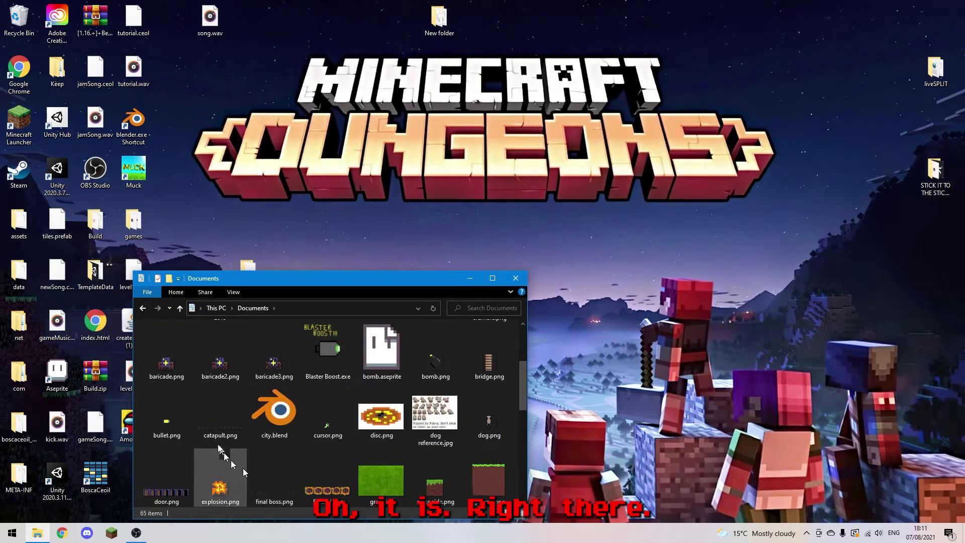
{"action": "scroll", "coordinate": [401, 408], "scroll_direction": "down", "scroll_amount": 1}
{"action": "scroll", "coordinate": [401, 408], "scroll_direction": "down", "scroll_amount": 1}
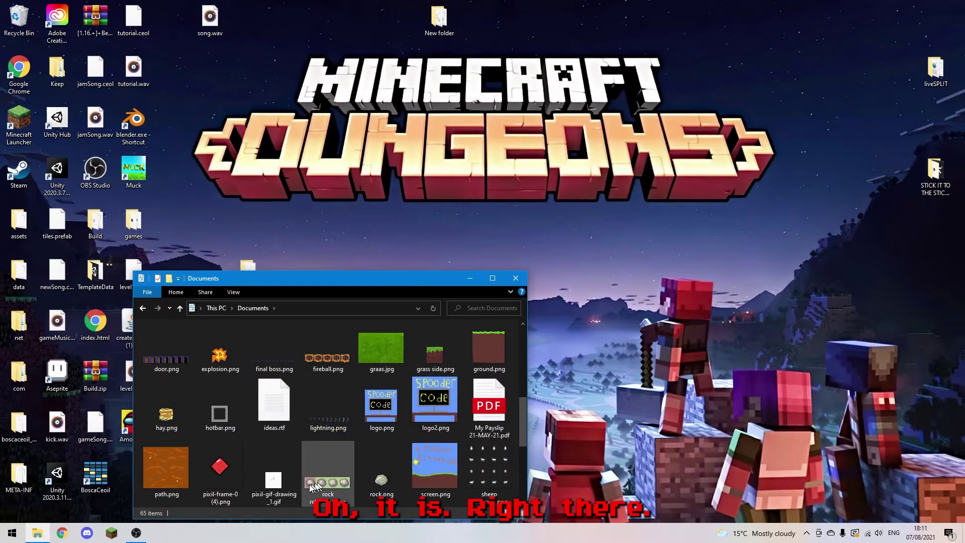
{"action": "left_click", "coordinate": [325, 431]}
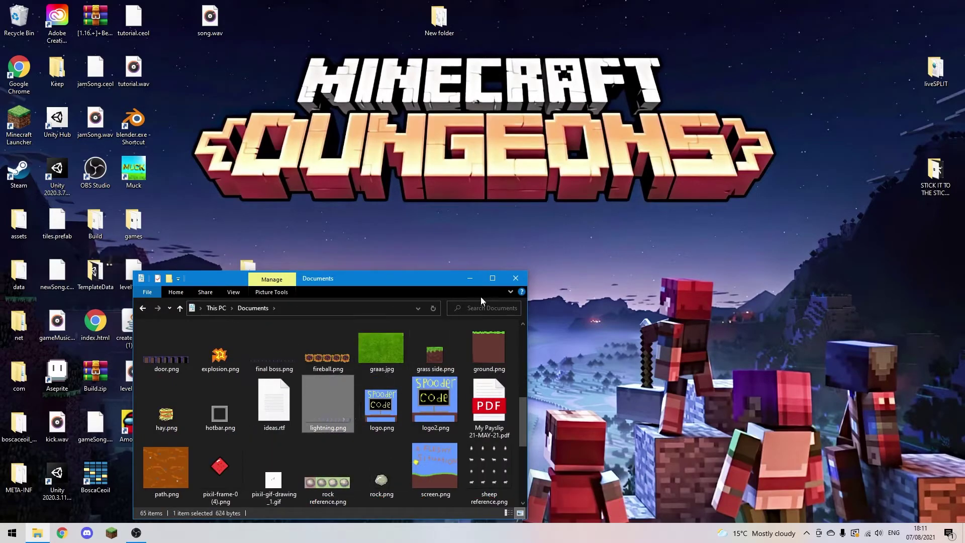
{"action": "left_click", "coordinate": [521, 277]}
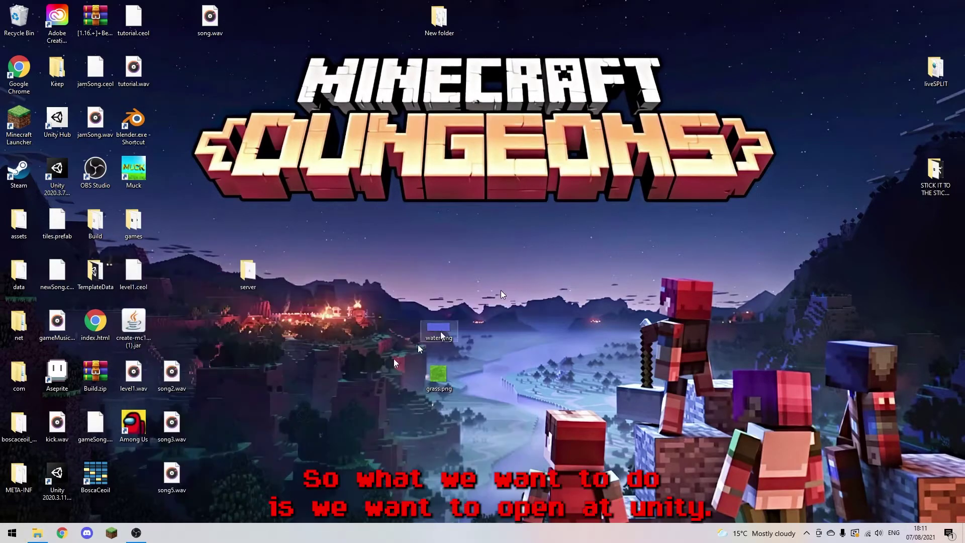
Launch the project from Unity Hub and drag lightning.png from Documents into Assets
{"action": "double_click", "coordinate": [58, 120]}
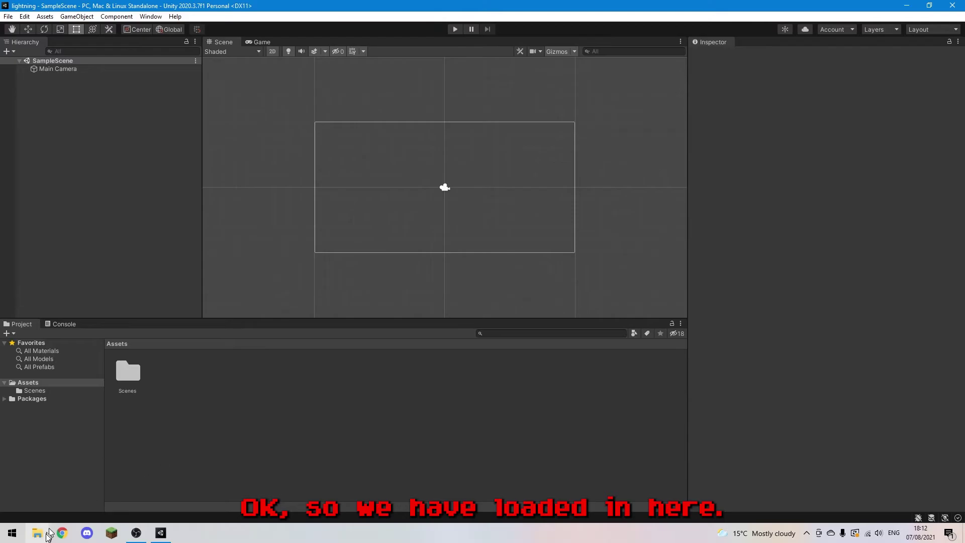
{"action": "left_click", "coordinate": [44, 534]}
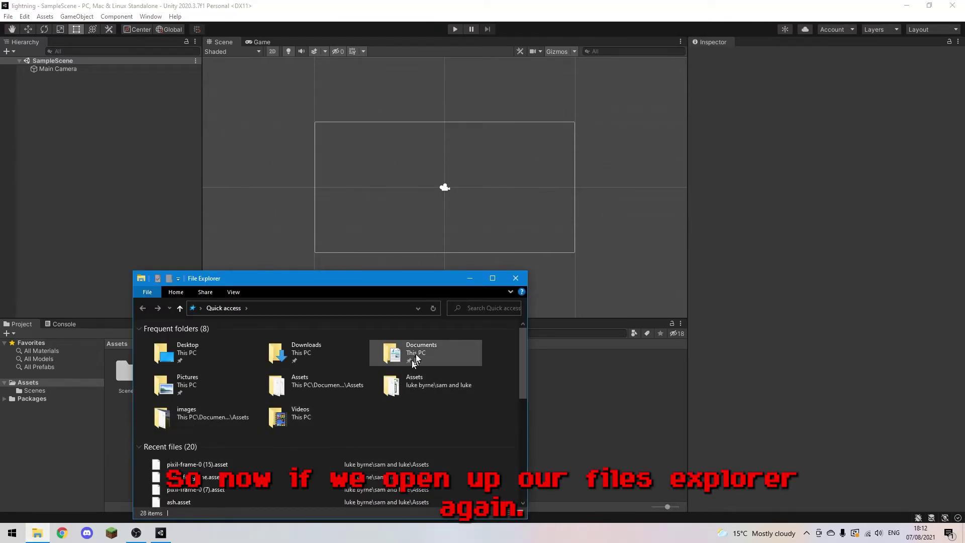
{"action": "double_click", "coordinate": [402, 352]}
{"action": "scroll", "coordinate": [222, 470], "scroll_direction": "down", "scroll_amount": 3}
{"action": "scroll", "coordinate": [222, 471], "scroll_direction": "down", "scroll_amount": 1}
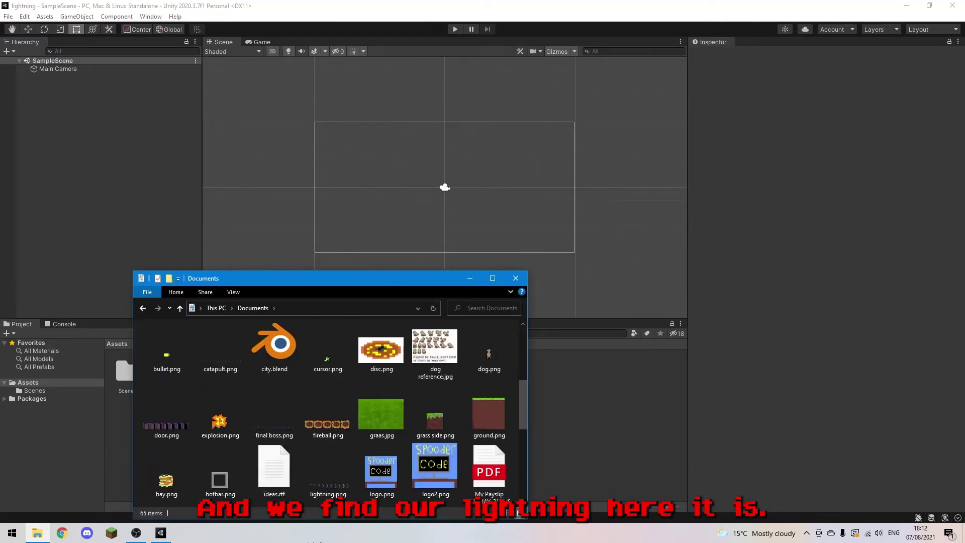
{"action": "left_click_drag", "start_coordinate": [336, 474], "coordinate": [639, 418]}
Minimize File Explorer and inspect the imported lightning sprite in Assets
{"action": "left_click", "coordinate": [471, 278]}
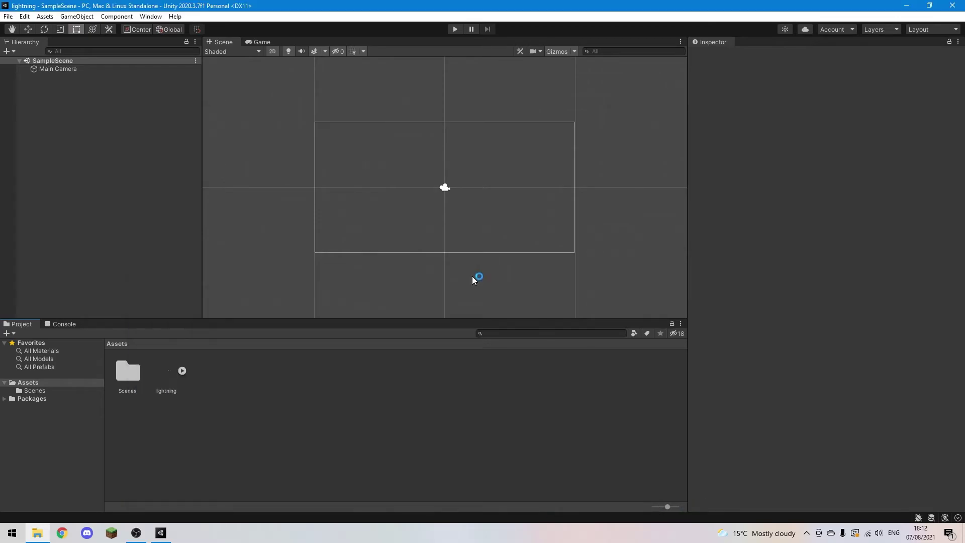
{"action": "left_click", "coordinate": [182, 370]}
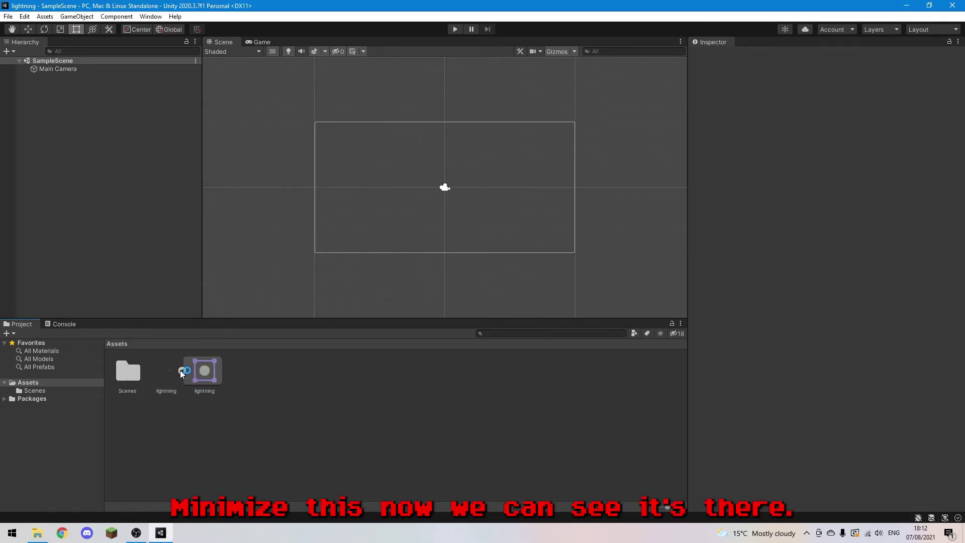
{"action": "left_click", "coordinate": [208, 373]}
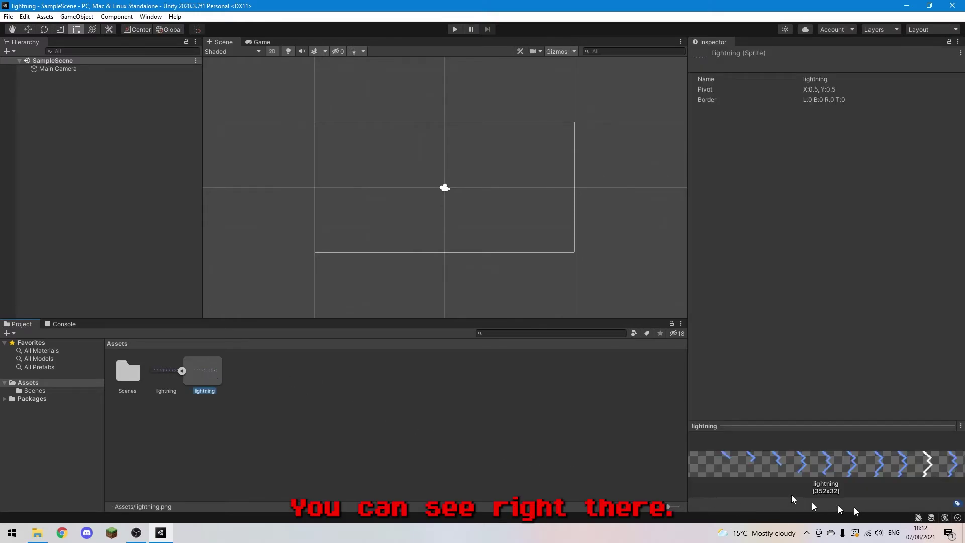
Apply lightning import settings: Sprite Mode Multiple, Point (no filter), Compression None
{"action": "left_click", "coordinate": [182, 371]}
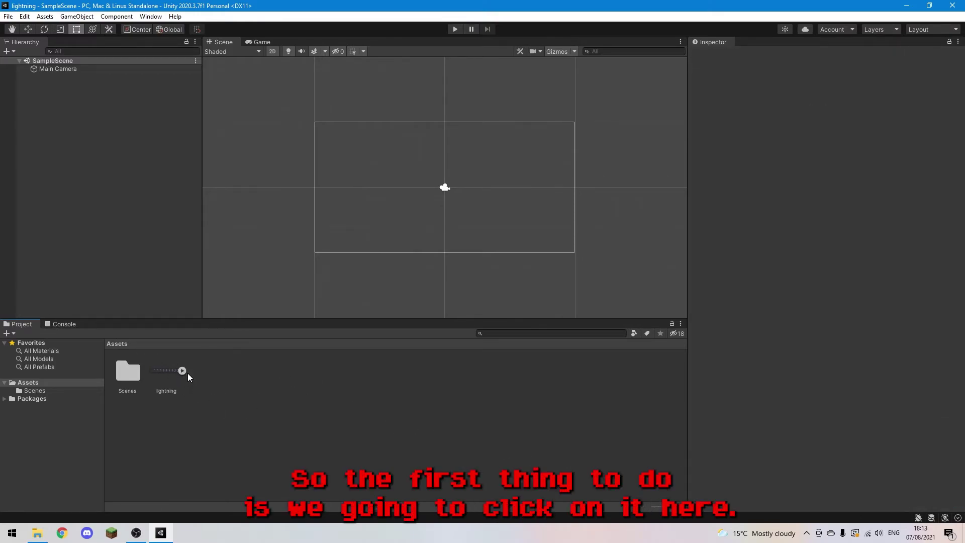
{"action": "left_click", "coordinate": [168, 375]}
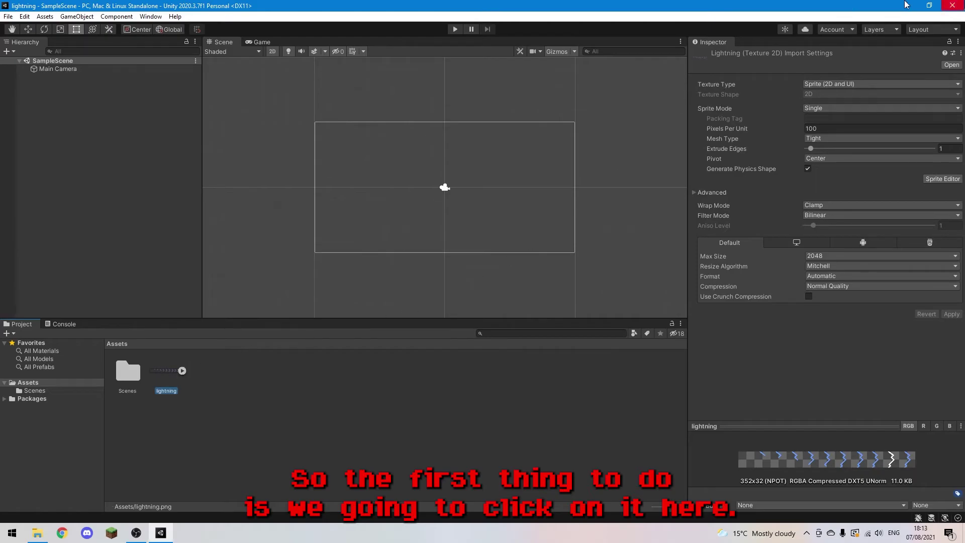
{"action": "left_click", "coordinate": [836, 108]}
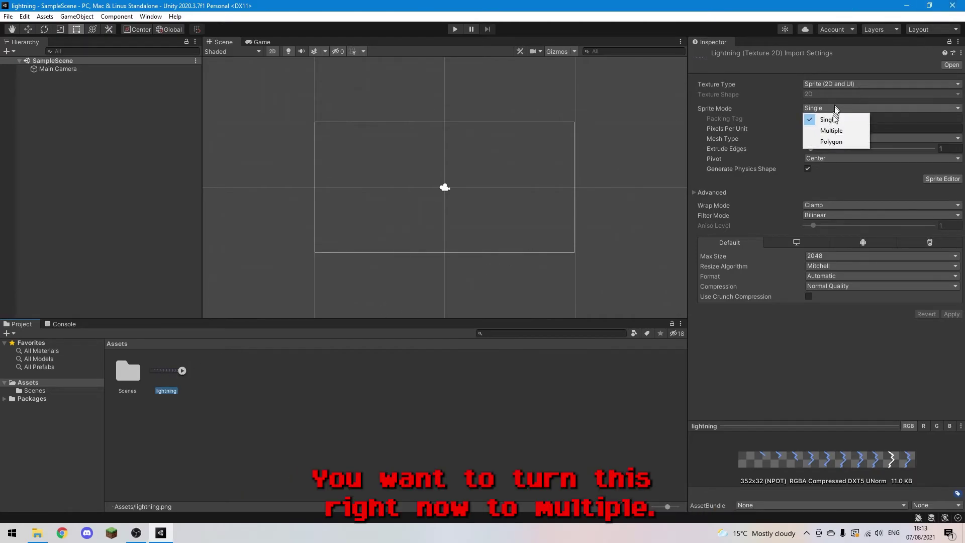
{"action": "left_click", "coordinate": [829, 130]}
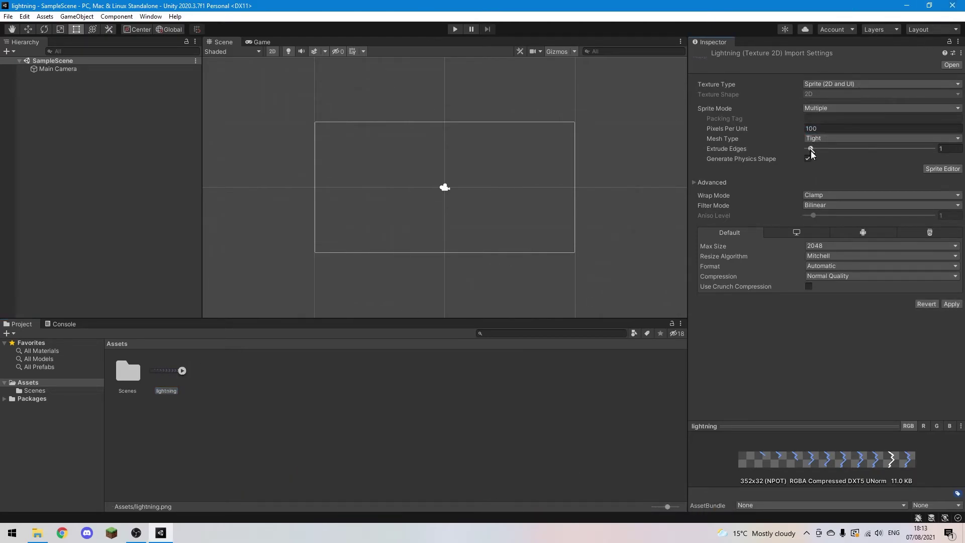
{"action": "left_click", "coordinate": [844, 202]}
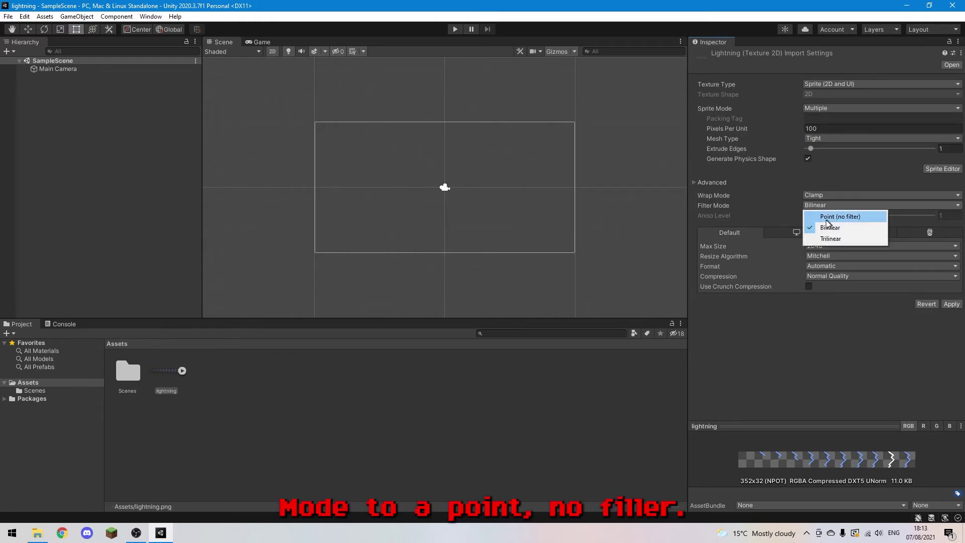
{"action": "left_click", "coordinate": [827, 217]}
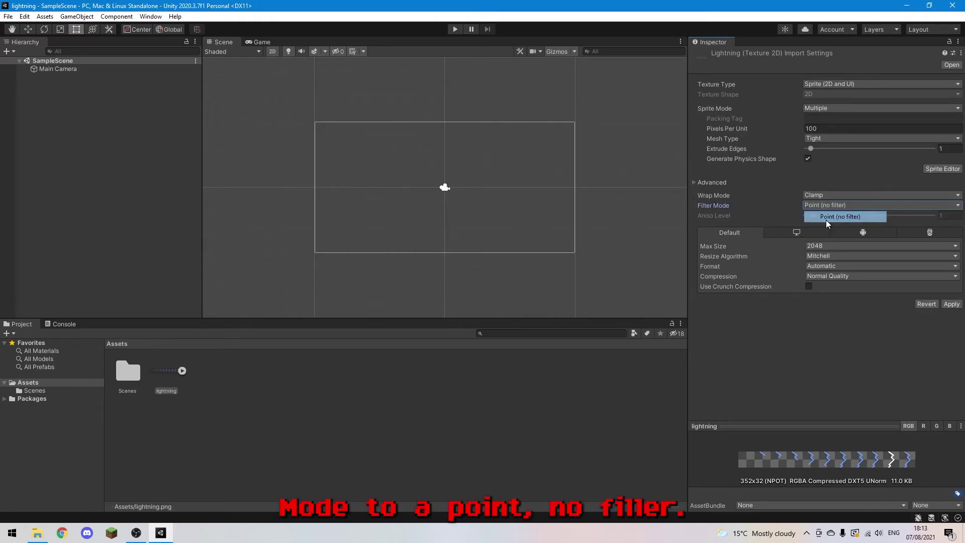
{"action": "left_click", "coordinate": [834, 274]}
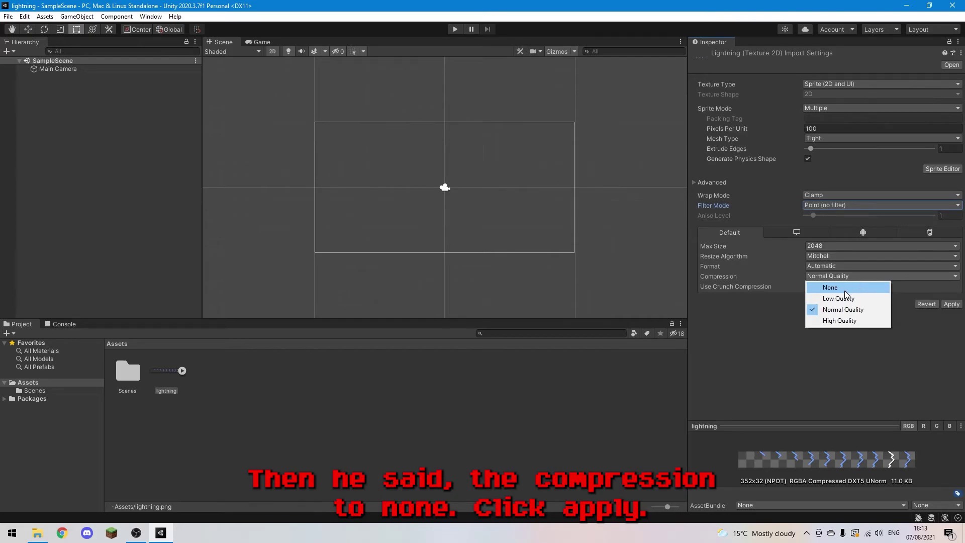
{"action": "left_click", "coordinate": [833, 288]}
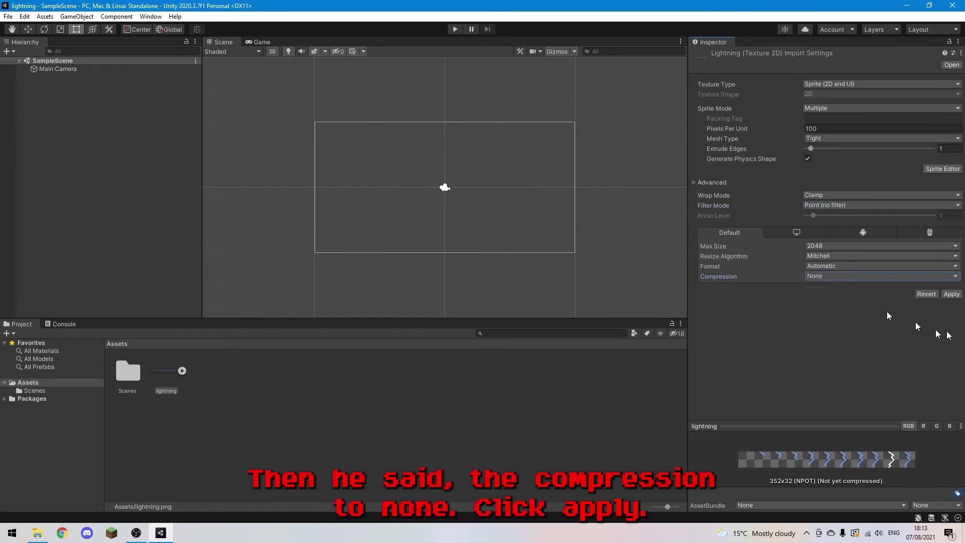
{"action": "left_click", "coordinate": [952, 295]}
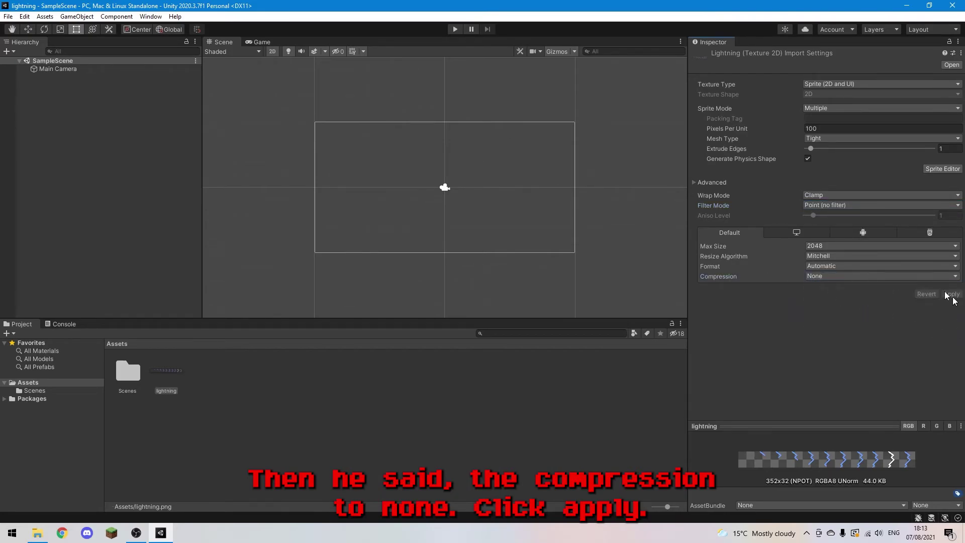
In Sprite Editor, slice the lightning sheet Grid By Cell Size at 32×32 and apply
{"action": "left_click", "coordinate": [943, 169]}
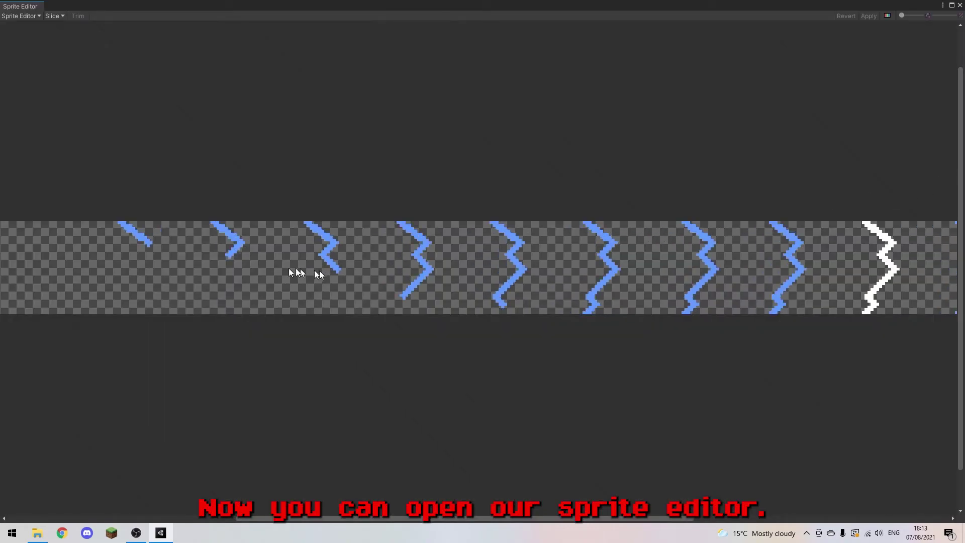
{"action": "left_click", "coordinate": [61, 16]}
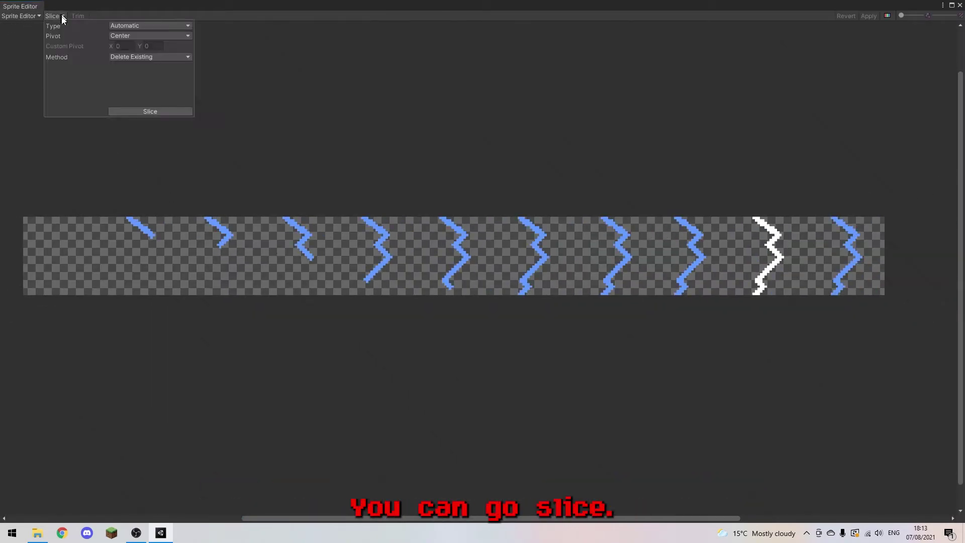
{"action": "left_click", "coordinate": [153, 26]}
{"action": "left_click", "coordinate": [158, 47]}
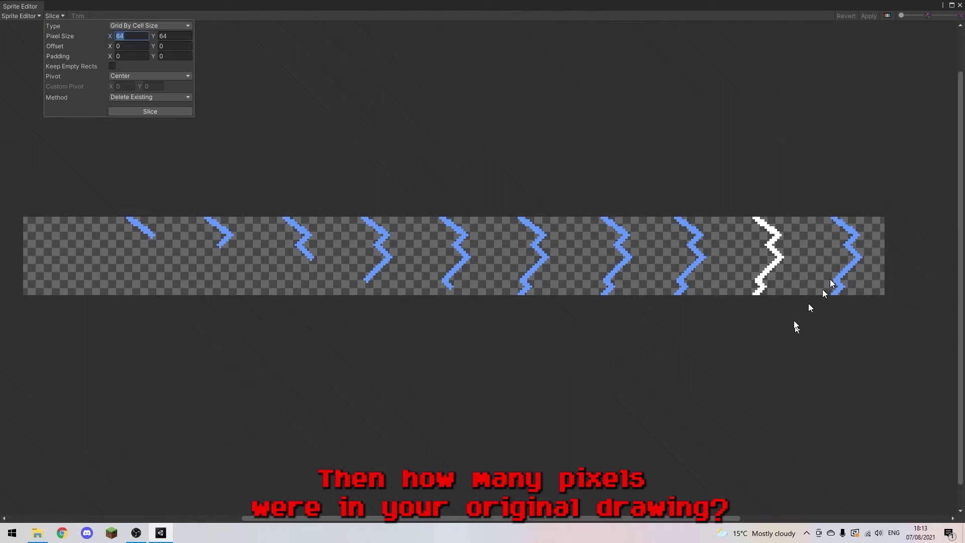
{"action": "type", "text": "32"}
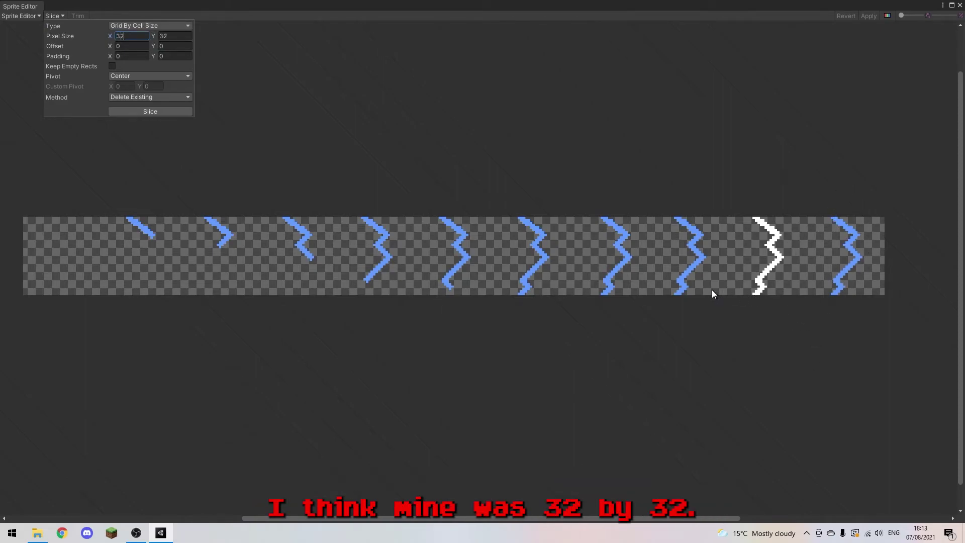
{"action": "left_click", "coordinate": [173, 114]}
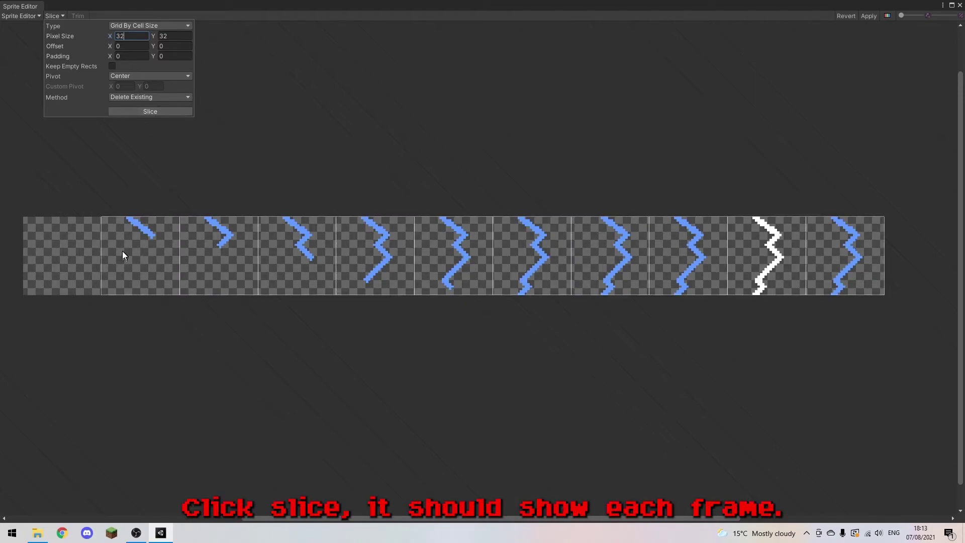
{"action": "left_click", "coordinate": [92, 247]}
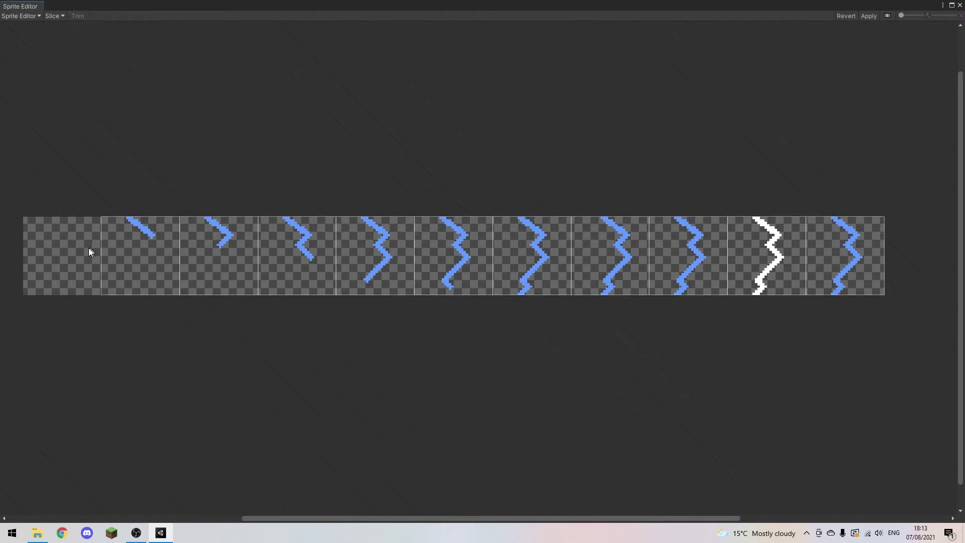
{"action": "left_click", "coordinate": [869, 16]}
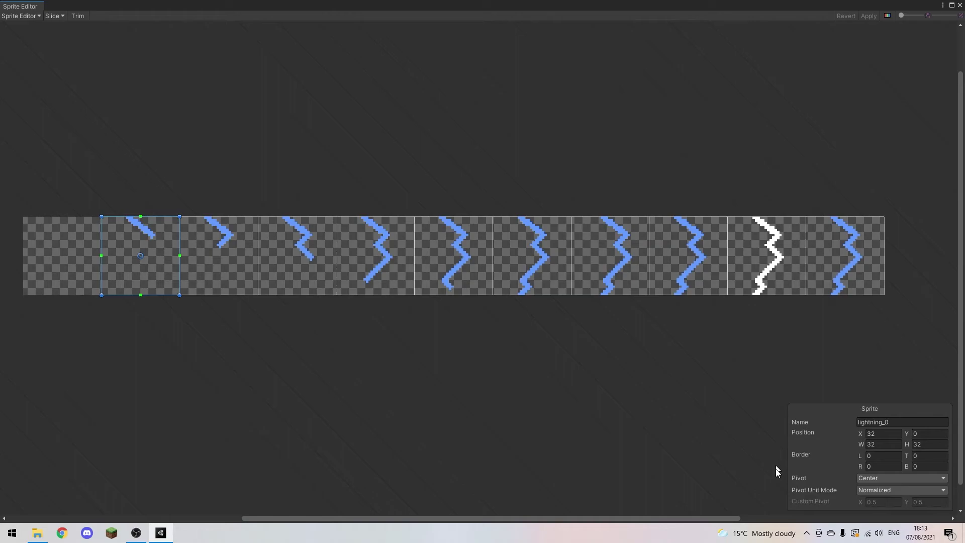
Close the Sprite Editor and check the sliced lightning sprites in the asset list
{"action": "left_click", "coordinate": [960, 5]}
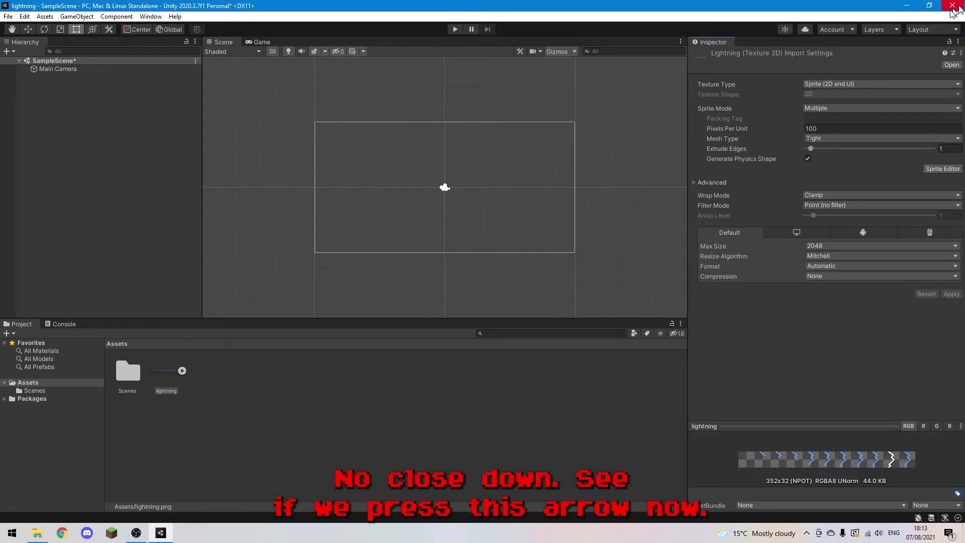
{"action": "left_click", "coordinate": [182, 371]}
{"action": "left_click", "coordinate": [243, 371]}
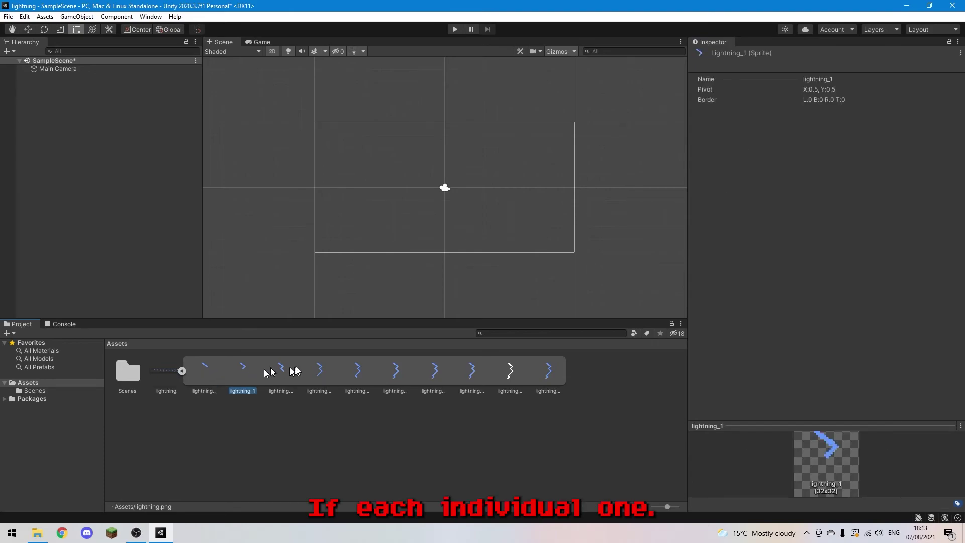
{"action": "left_click", "coordinate": [271, 373]}
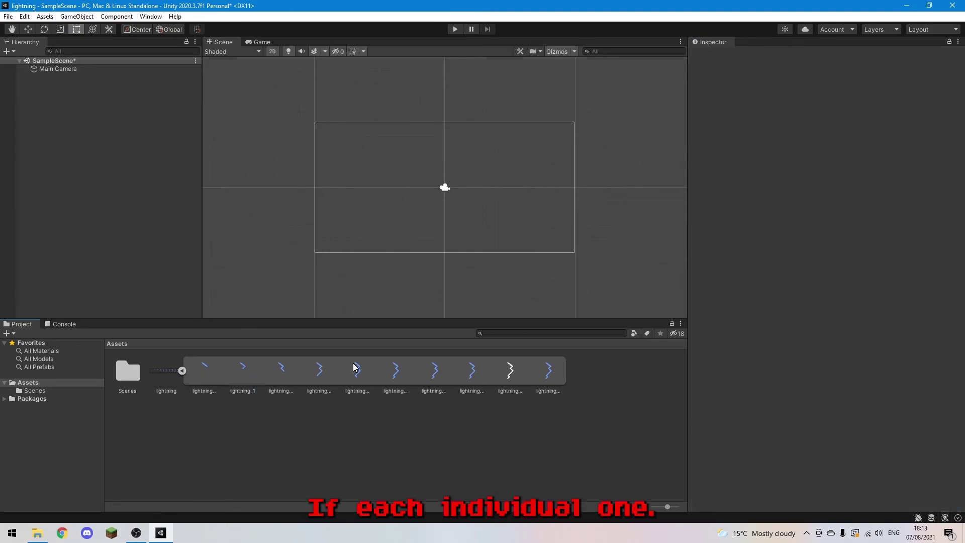
{"action": "left_click", "coordinate": [182, 372]}
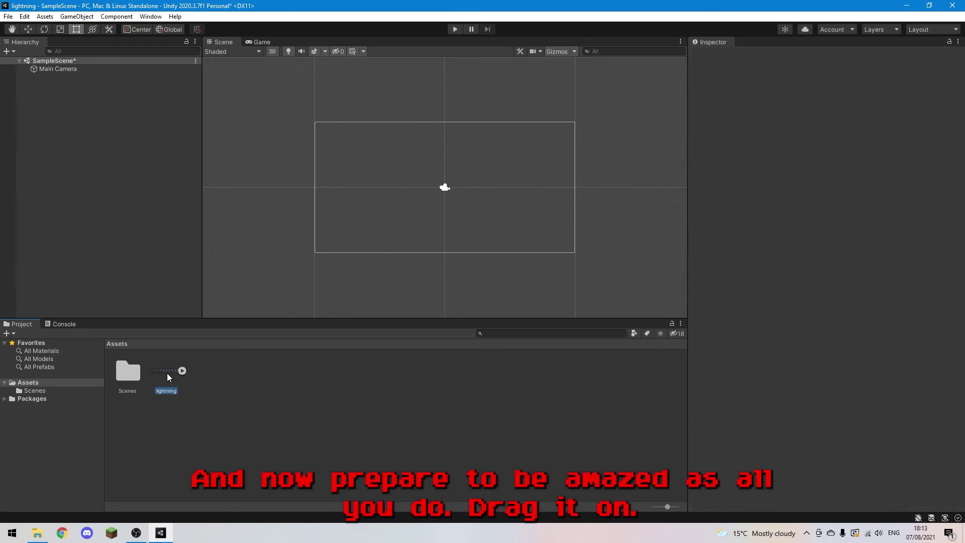
Drag the lightning sprites into the Scene and save the new animation as lightning
{"action": "left_click_drag", "start_coordinate": [251, 399], "coordinate": [364, 282]}
{"action": "left_click_drag", "start_coordinate": [425, 219], "coordinate": [425, 219]}
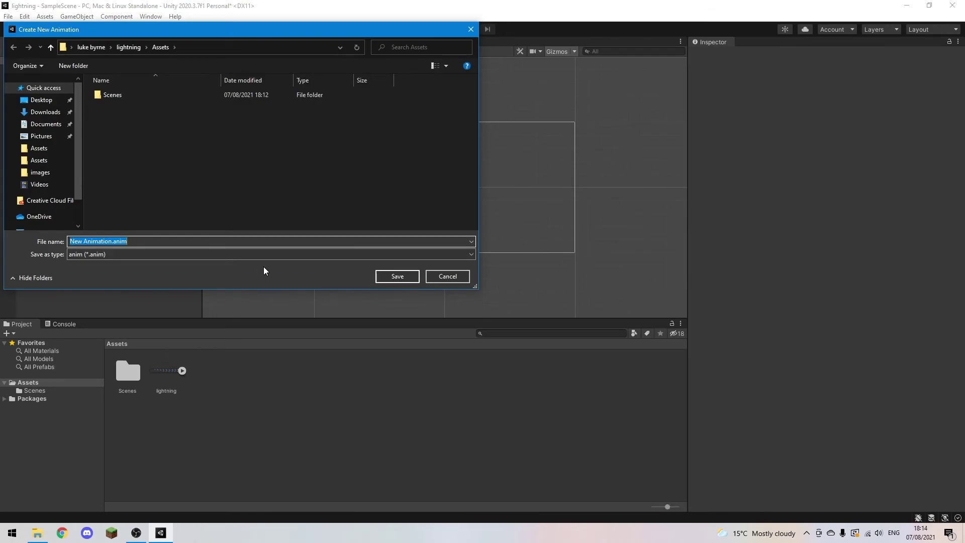
{"action": "type", "text": "lightning"}
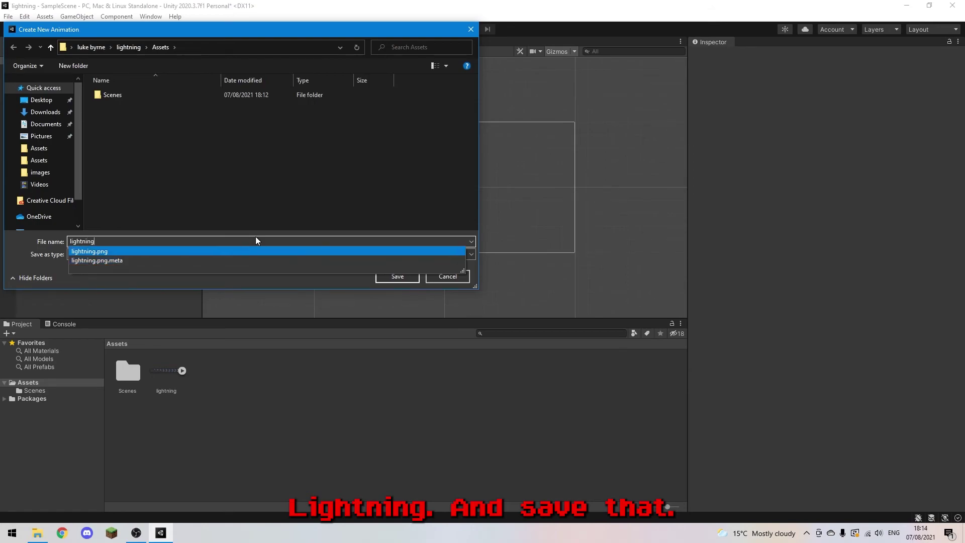
{"action": "left_click", "coordinate": [322, 285]}
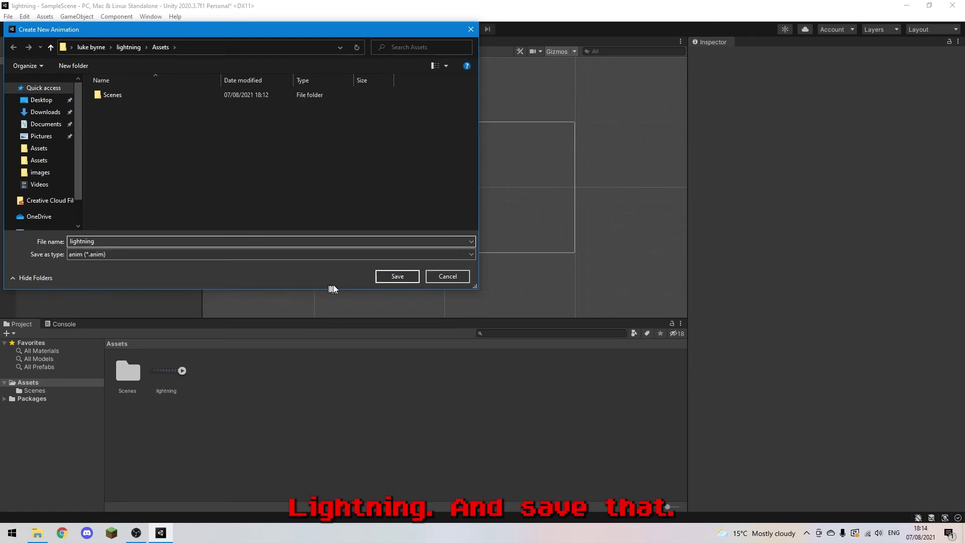
{"action": "left_click", "coordinate": [398, 276]}
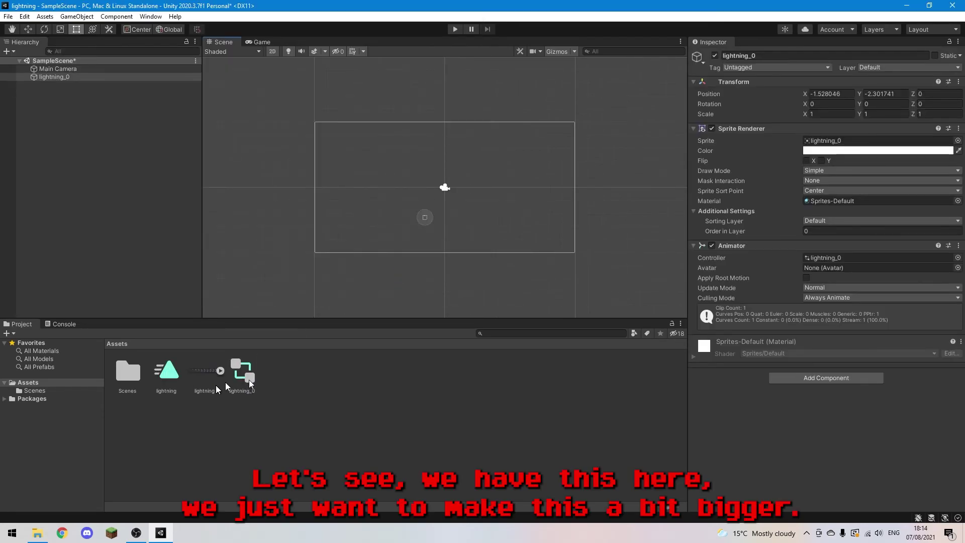
Scale lightning_0 up to about 15× and play its animation, then stop play mode
{"action": "scroll", "coordinate": [425, 220], "scroll_direction": "up", "scroll_amount": 10}
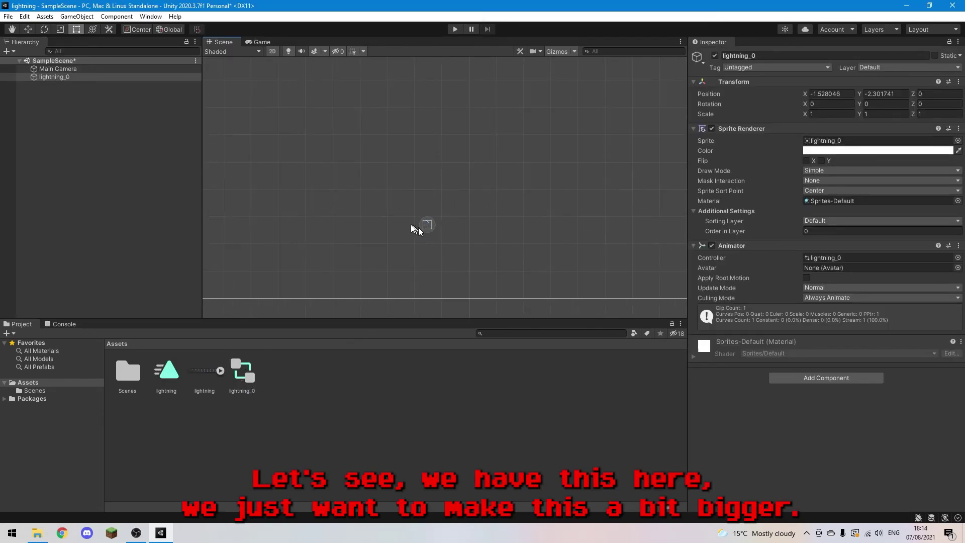
{"action": "left_click_drag", "start_coordinate": [427, 221], "coordinate": [309, 197]}
{"action": "scroll", "coordinate": [268, 100], "scroll_direction": "down", "scroll_amount": 3}
{"action": "scroll", "coordinate": [309, 197], "scroll_direction": "down", "scroll_amount": 2}
{"action": "scroll", "coordinate": [309, 197], "scroll_direction": "down", "scroll_amount": 3}
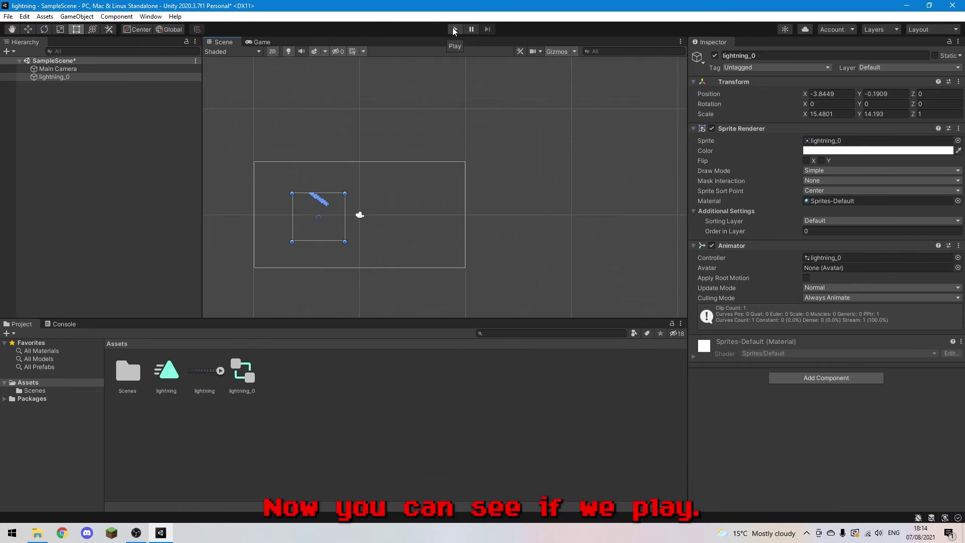
{"action": "left_click", "coordinate": [455, 29]}
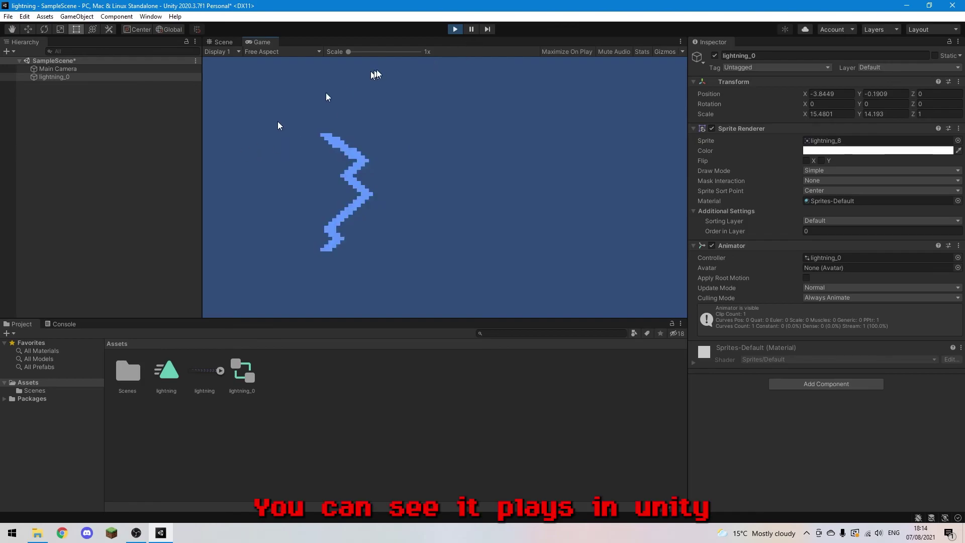
{"action": "left_click", "coordinate": [454, 29]}
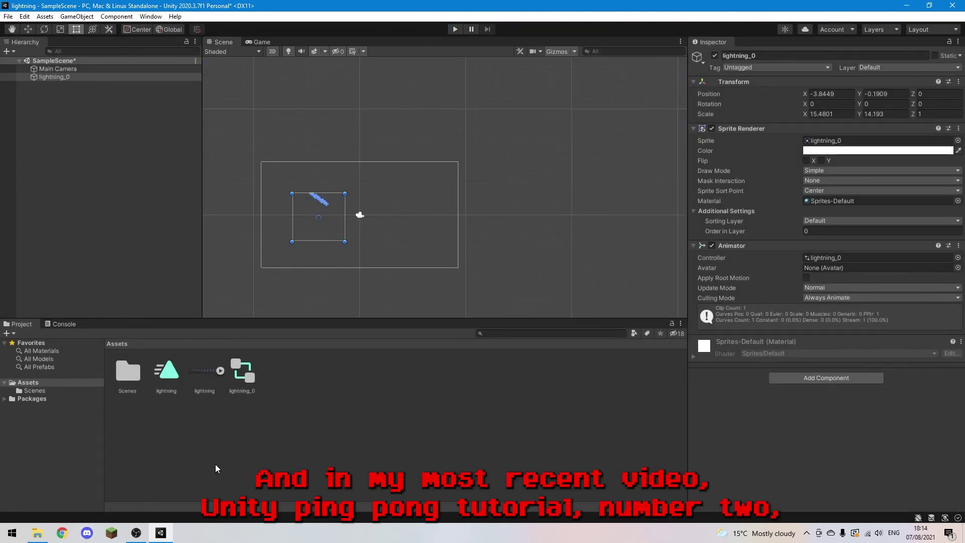